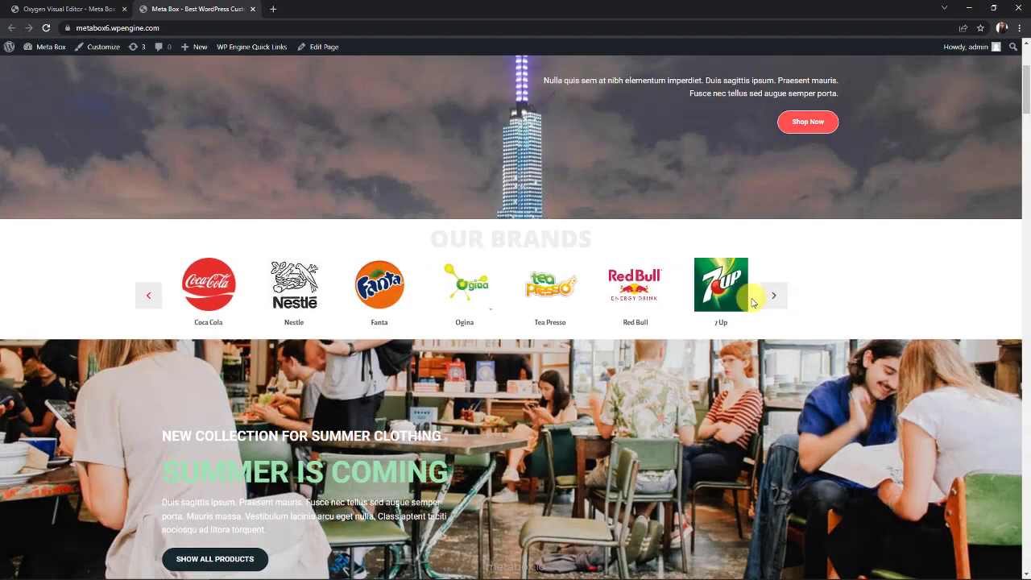
- Slide the Our Brands carousel back one logo so the Pepsi logo shows first
{"action": "left_click", "coordinate": [142, 304]}
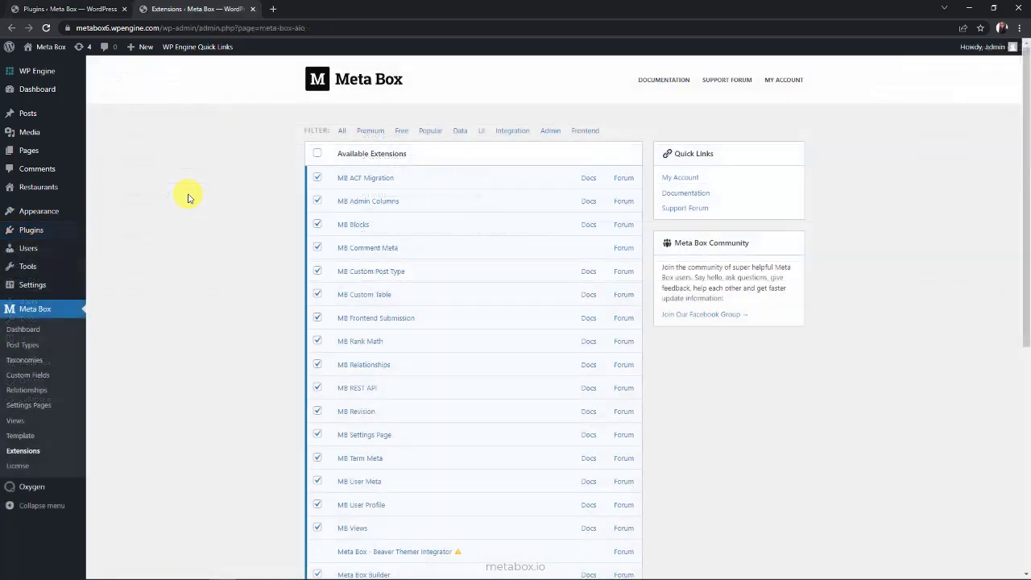
- Scroll down through the installed plugins list to review Meta Box and its extensions
{"action": "scroll", "coordinate": [188, 199], "scroll_direction": "down", "scroll_amount": 8}
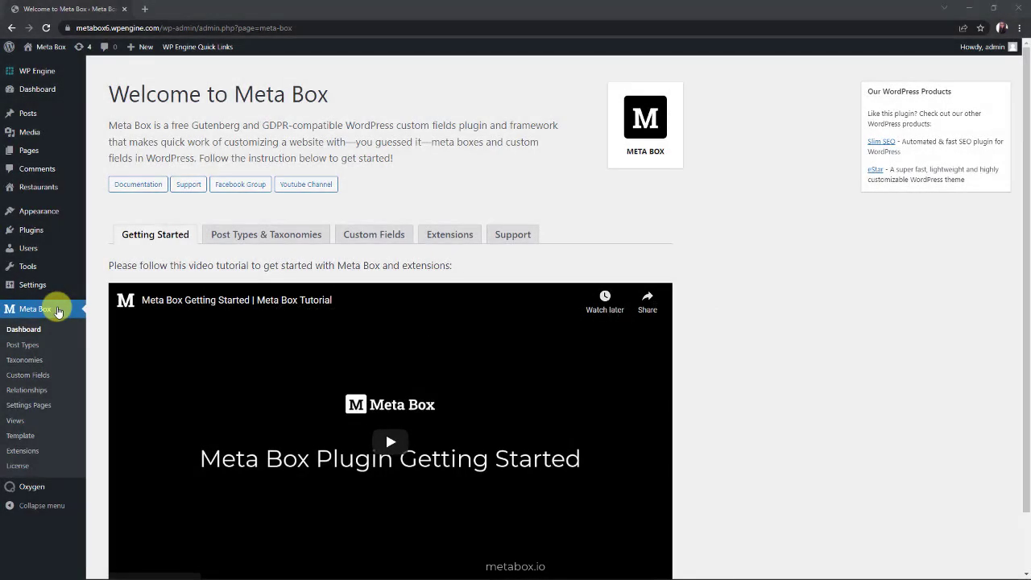
- Publish a new Meta Box settings page titled 'Brands' with option name 'Brands'
{"action": "left_click", "coordinate": [48, 404]}
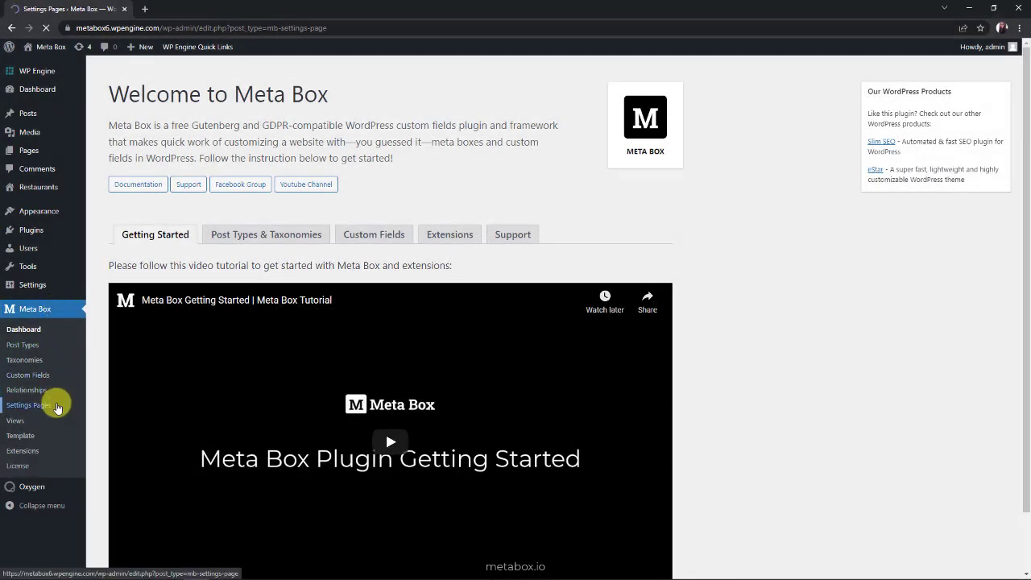
{"action": "left_click", "coordinate": [191, 78]}
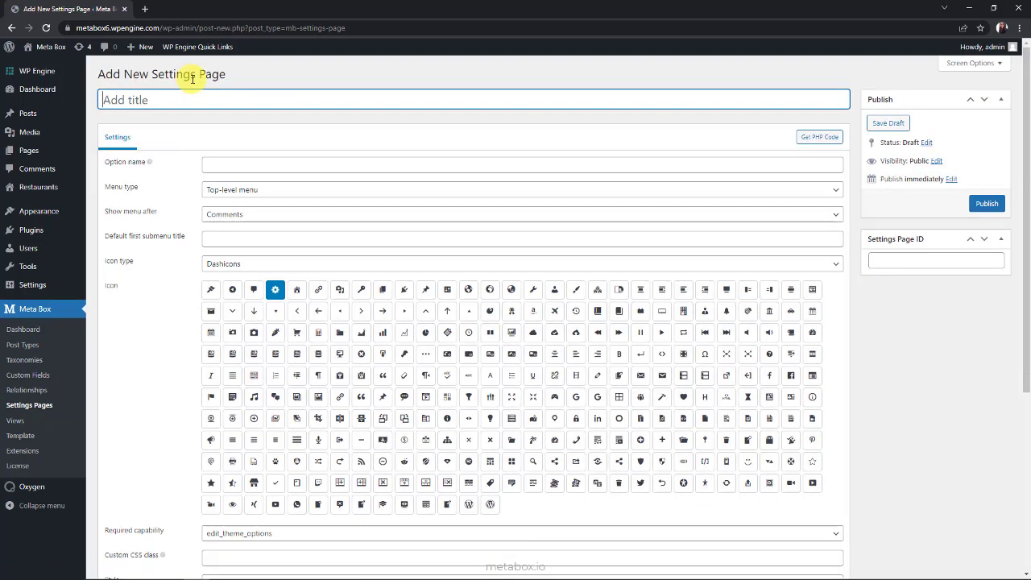
{"action": "type", "text": "Brands"}
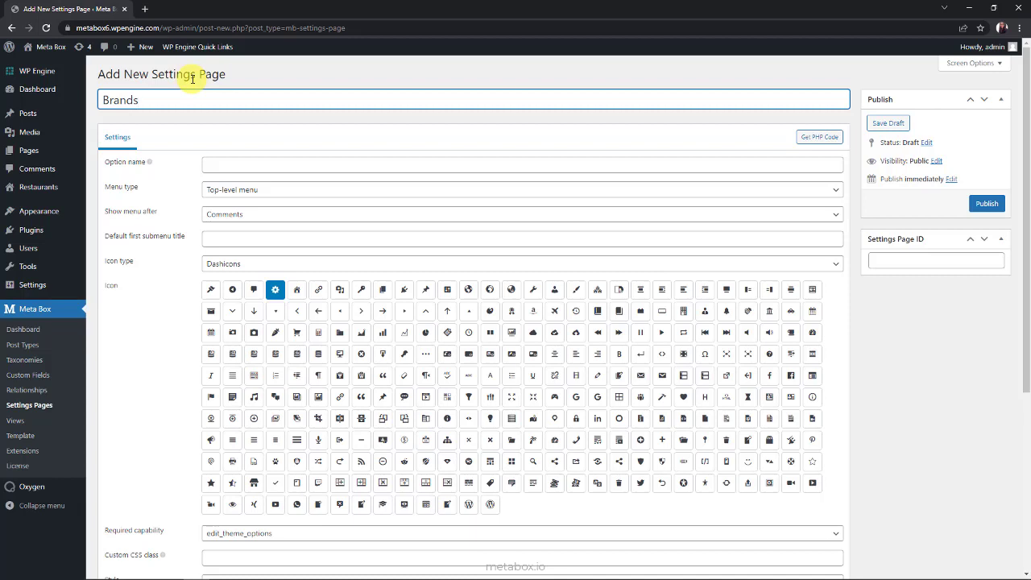
{"action": "left_click", "coordinate": [260, 164]}
{"action": "type", "text": "Brands"}
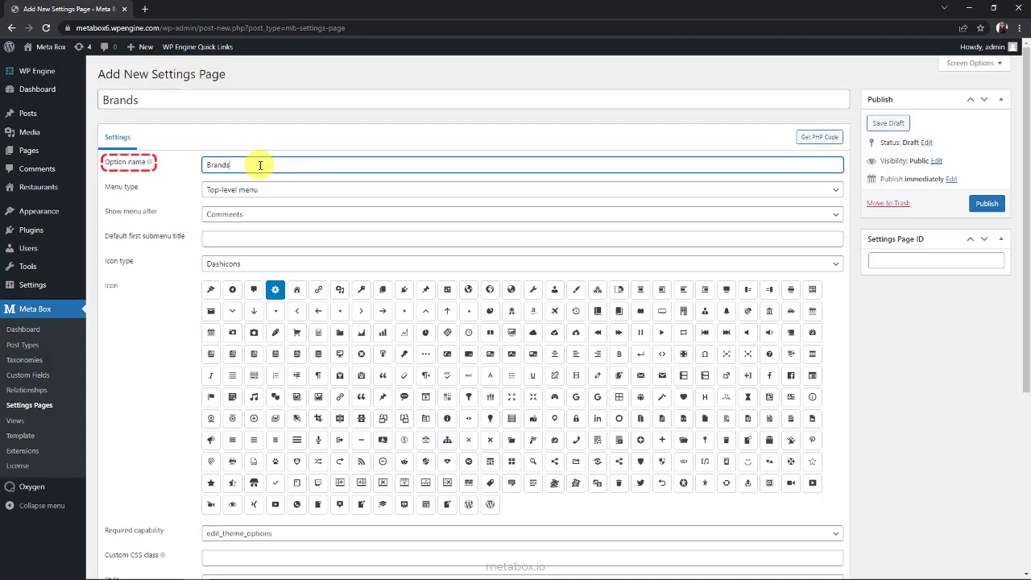
{"action": "left_click", "coordinate": [984, 204]}
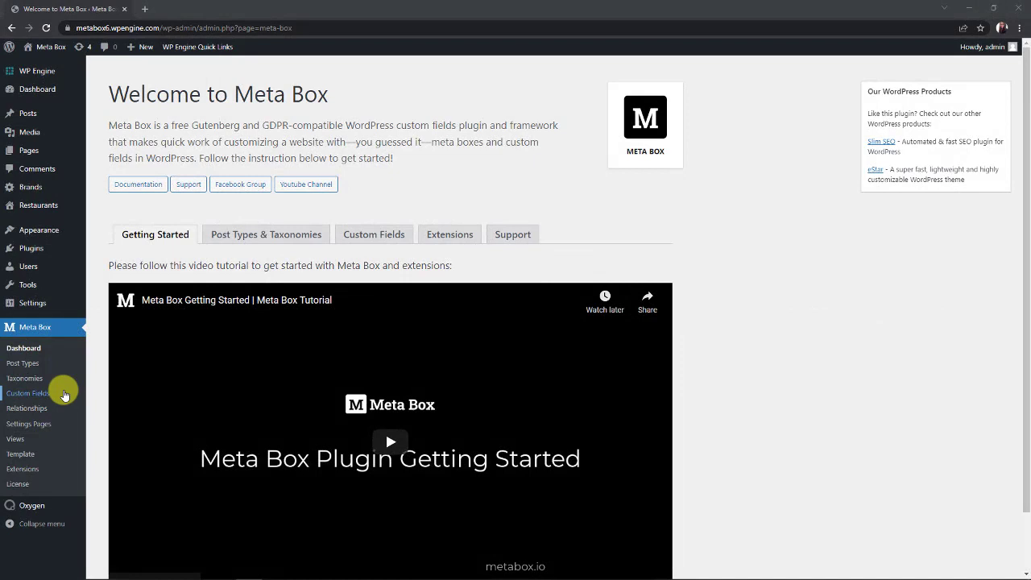
- Create a new custom field group titled 'Brand Information'
{"action": "left_click", "coordinate": [62, 392]}
{"action": "left_click", "coordinate": [190, 75]}
{"action": "type", "text": "Brand Information"}
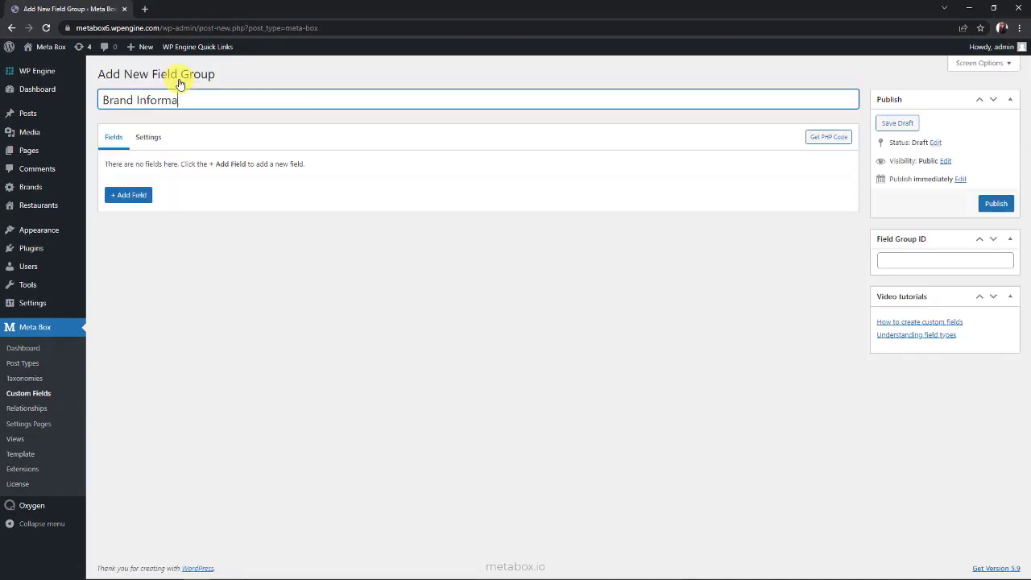
- Add a cloneable Group field labelled 'Brand Group' to the field group
{"action": "left_click", "coordinate": [137, 201]}
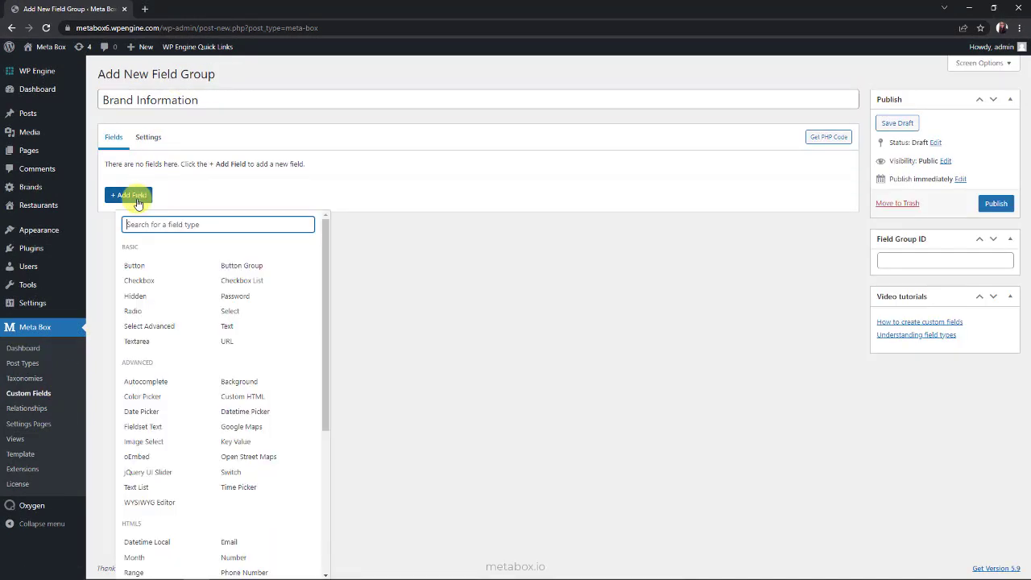
{"action": "type", "text": "group"}
{"action": "left_click", "coordinate": [133, 309]}
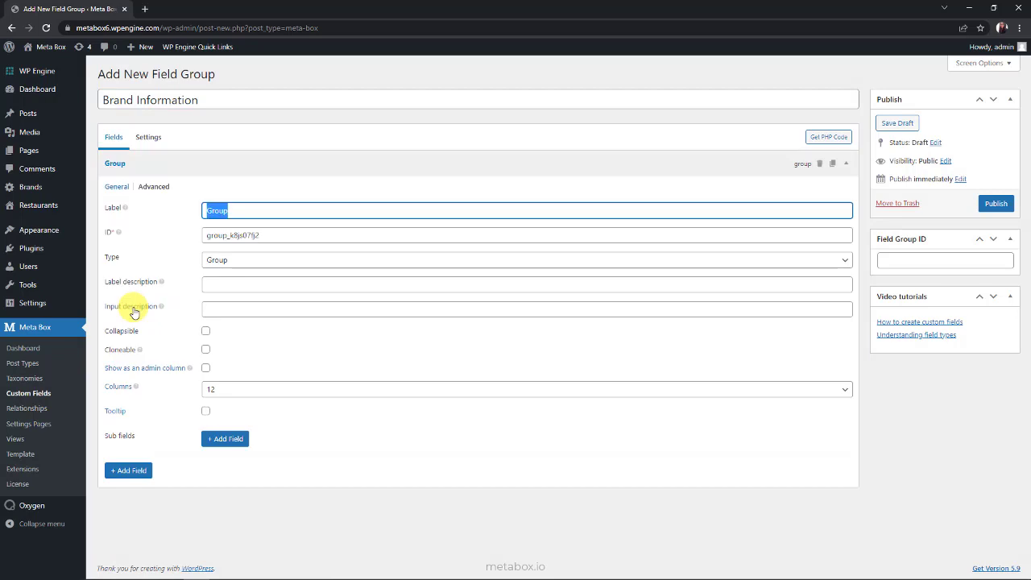
{"action": "type", "text": "Brand Group"}
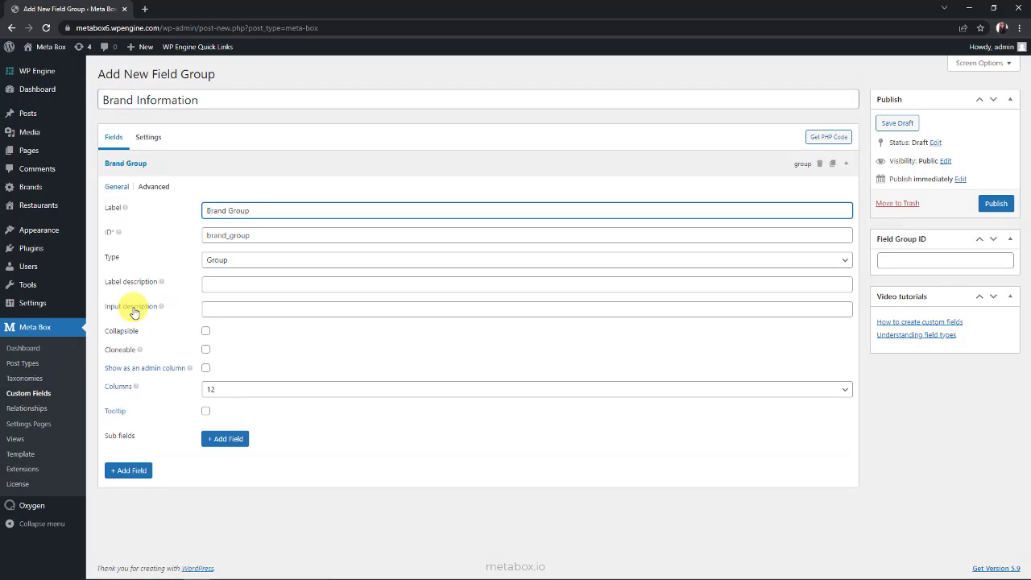
{"action": "left_click", "coordinate": [205, 349]}
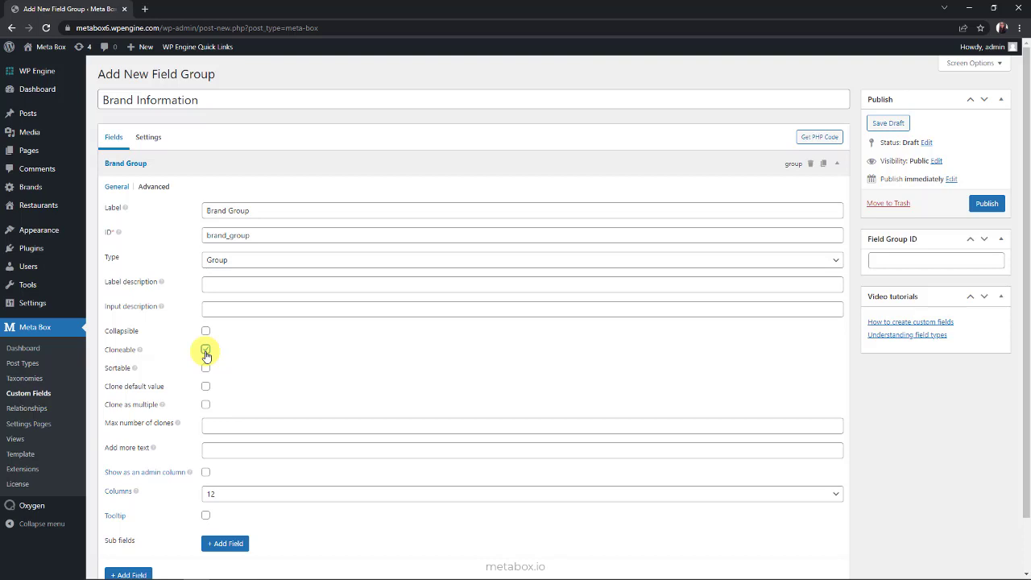
- Add a Single Image sub field labelled 'Brand Logo Upload' to Brand Group
{"action": "left_click", "coordinate": [226, 544]}
{"action": "type", "text": "Single"}
{"action": "left_click", "coordinate": [251, 516]}
{"action": "scroll", "coordinate": [253, 520], "scroll_direction": "down", "scroll_amount": 2}
{"action": "key", "text": "ctrl+a"}
{"action": "key", "text": "BackSpace"}
{"action": "type", "text": "Brand Logo Upload"}
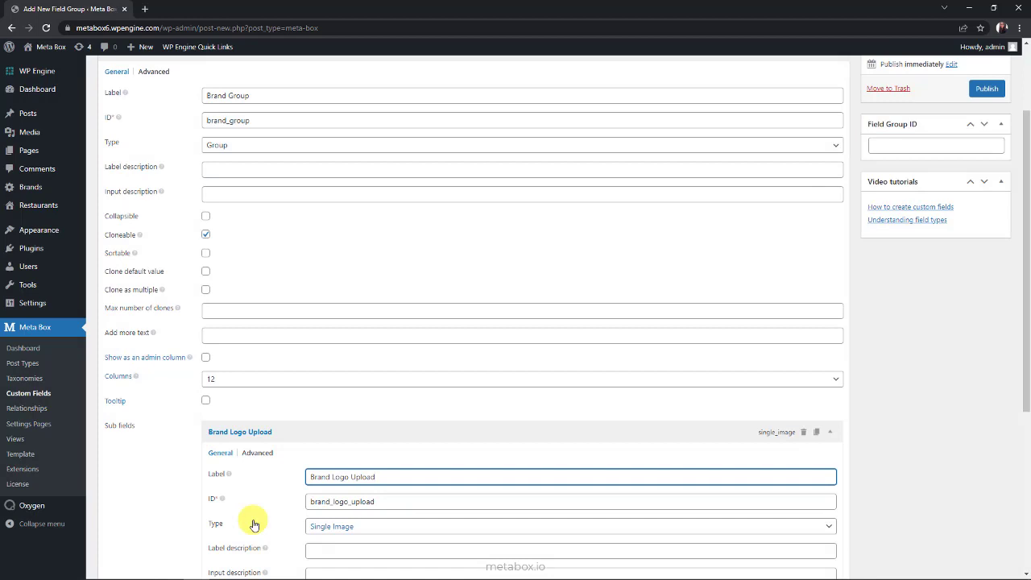
{"action": "scroll", "coordinate": [253, 525], "scroll_direction": "down", "scroll_amount": 3}
{"action": "left_click", "coordinate": [362, 200]}
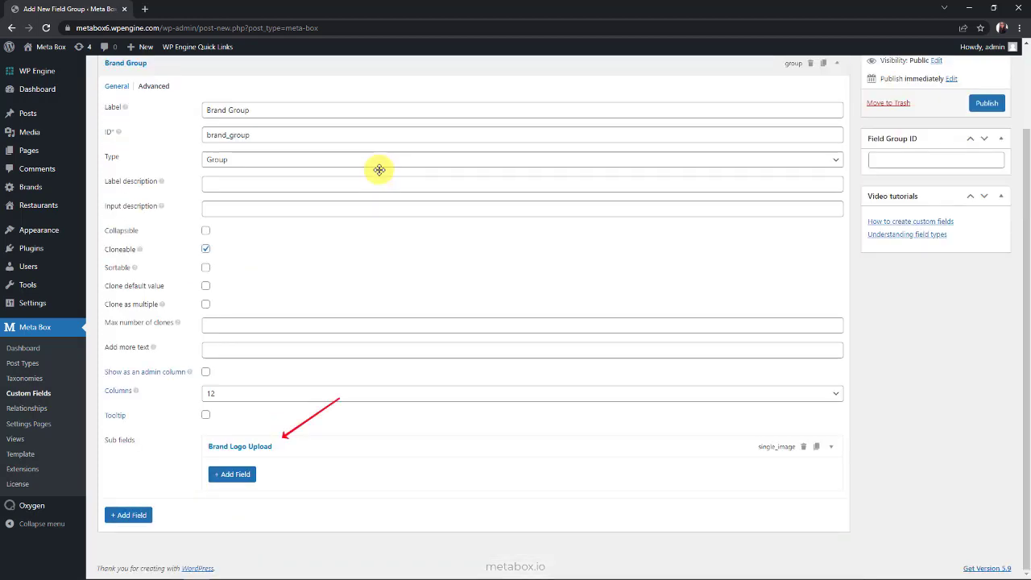
- Add a URL sub field labelled 'Brand Logo Url'
{"action": "left_click", "coordinate": [235, 474]}
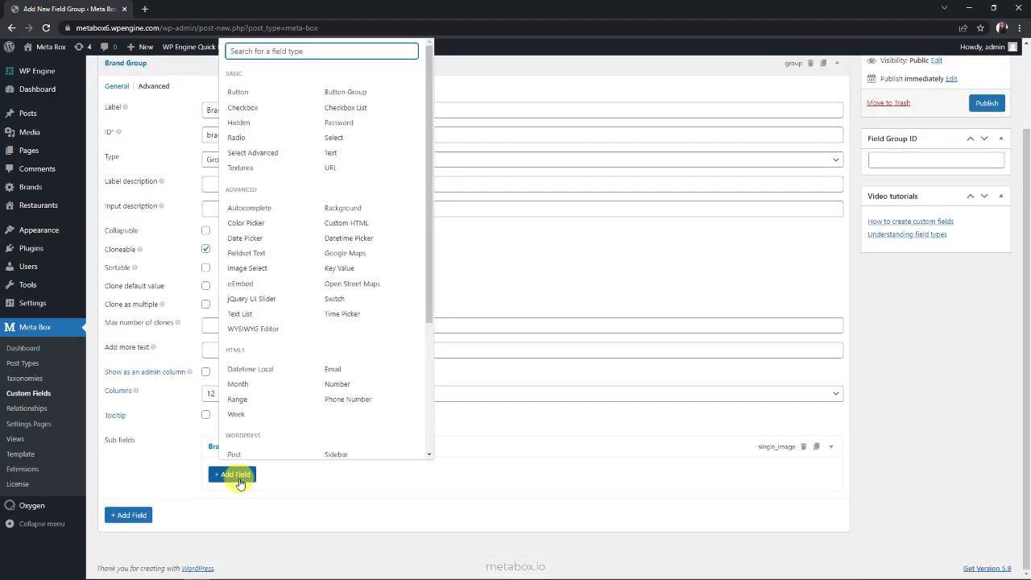
{"action": "type", "text": "url"}
{"action": "left_click", "coordinate": [241, 554]}
{"action": "scroll", "coordinate": [241, 551], "scroll_direction": "down", "scroll_amount": 3}
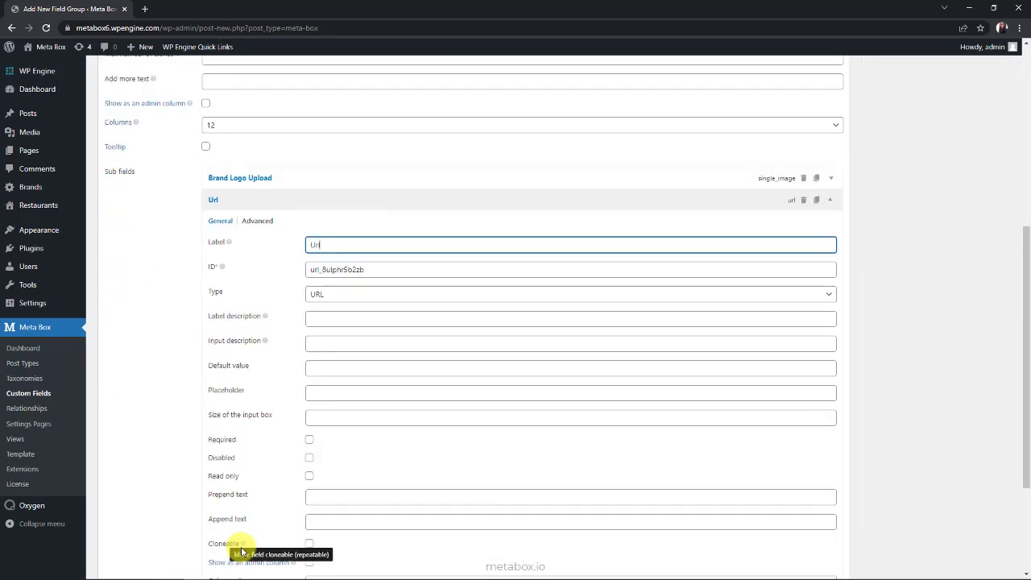
{"action": "key", "text": "ctrl+a"}
{"action": "type", "text": "Brand Logo Url"}
{"action": "left_click", "coordinate": [431, 202]}
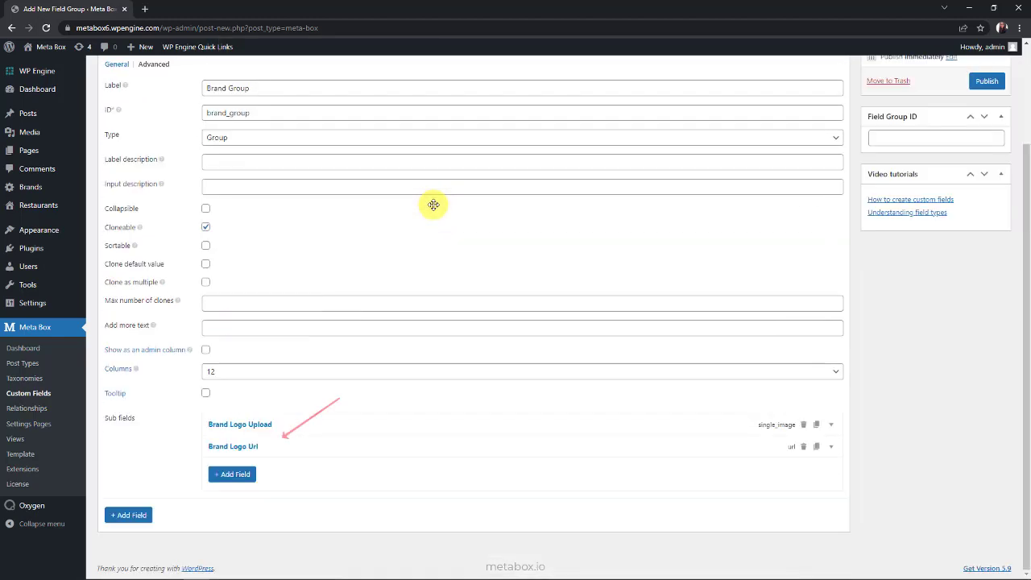
- Add a Text sub field labelled 'Brand Name'
{"action": "left_click", "coordinate": [235, 474]}
{"action": "type", "text": "Text"}
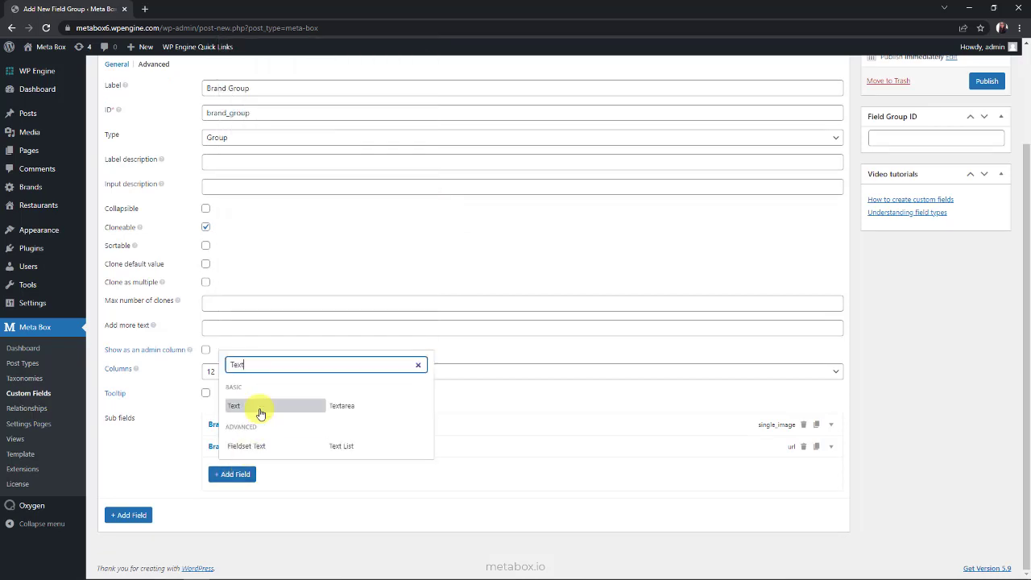
{"action": "left_click", "coordinate": [261, 413]}
{"action": "scroll", "coordinate": [260, 413], "scroll_direction": "down", "scroll_amount": 3}
{"action": "key", "text": "BackSpace"}
{"action": "type", "text": "Brand Name"}
{"action": "left_click", "coordinate": [369, 202]}
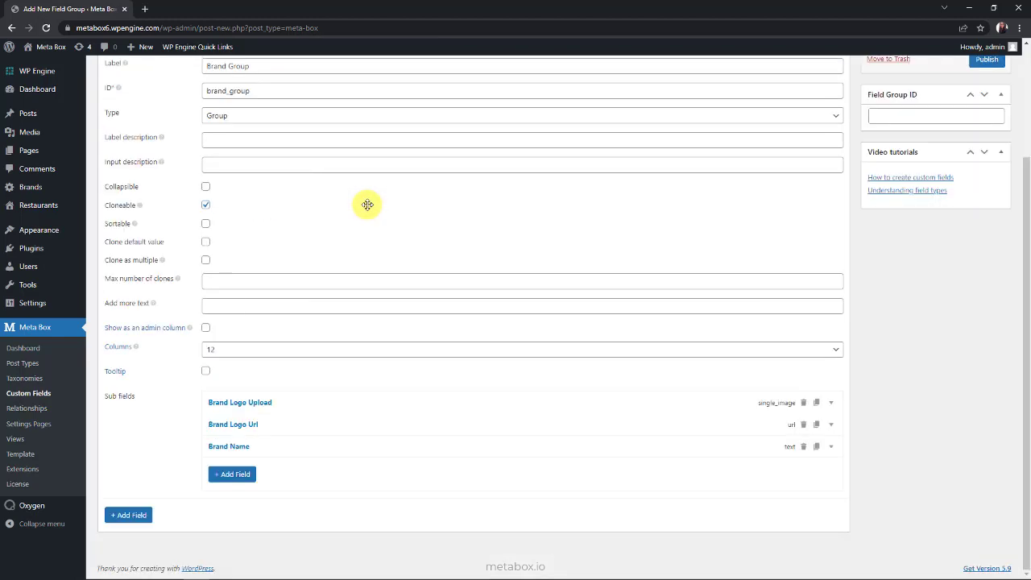
{"action": "scroll", "coordinate": [368, 204], "scroll_direction": "up", "scroll_amount": 2}
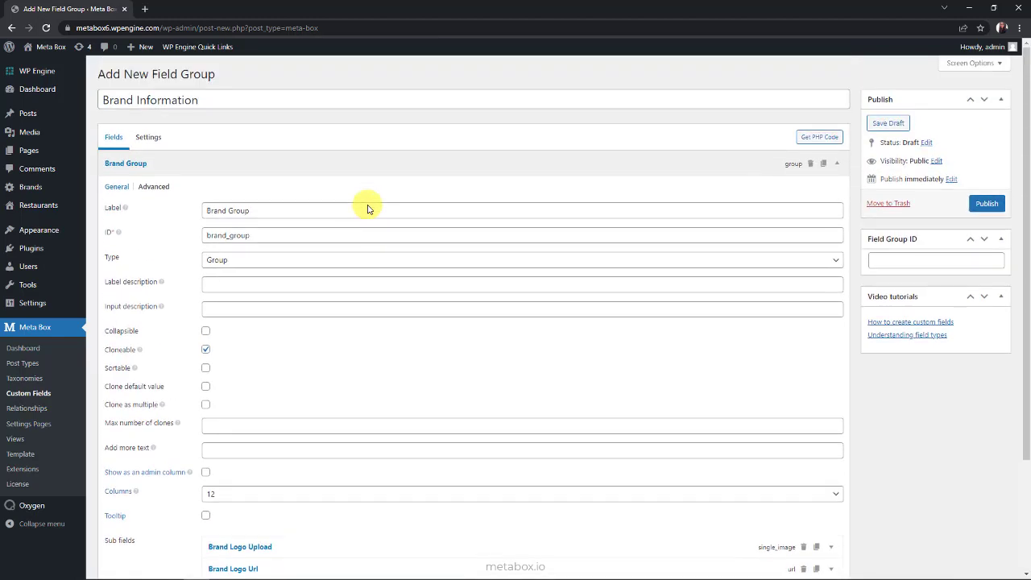
- Set the field group location to the Brands settings page and publish it
{"action": "left_click", "coordinate": [146, 139]}
{"action": "left_click", "coordinate": [238, 166]}
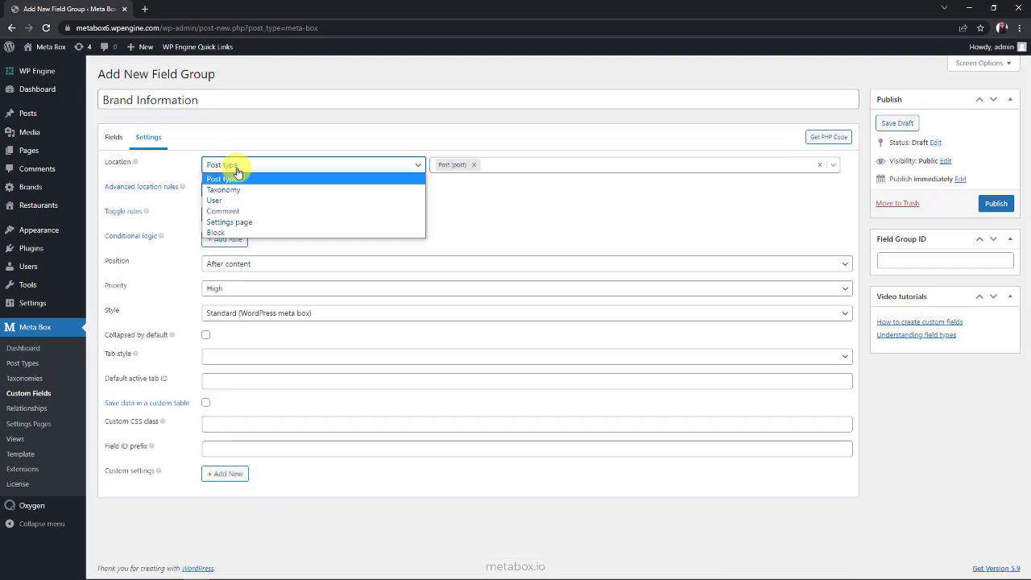
{"action": "left_click", "coordinate": [229, 221]}
{"action": "left_click", "coordinate": [490, 169]}
{"action": "left_click", "coordinate": [490, 191]}
{"action": "left_click", "coordinate": [994, 205]}
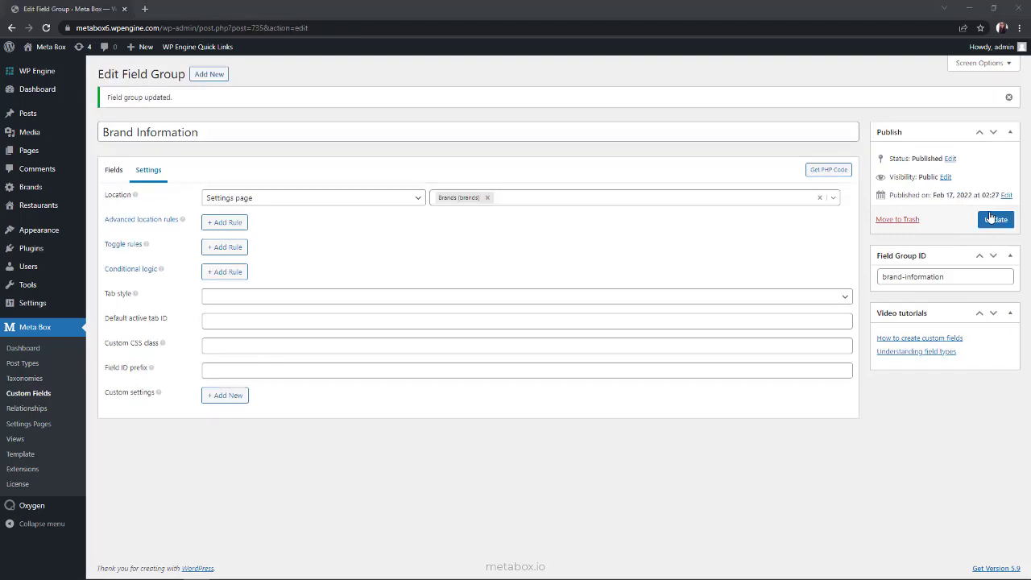
- On the Brands page, add a second brand entry and set the first brand's logo to Pepsi
{"action": "left_click", "coordinate": [65, 187]}
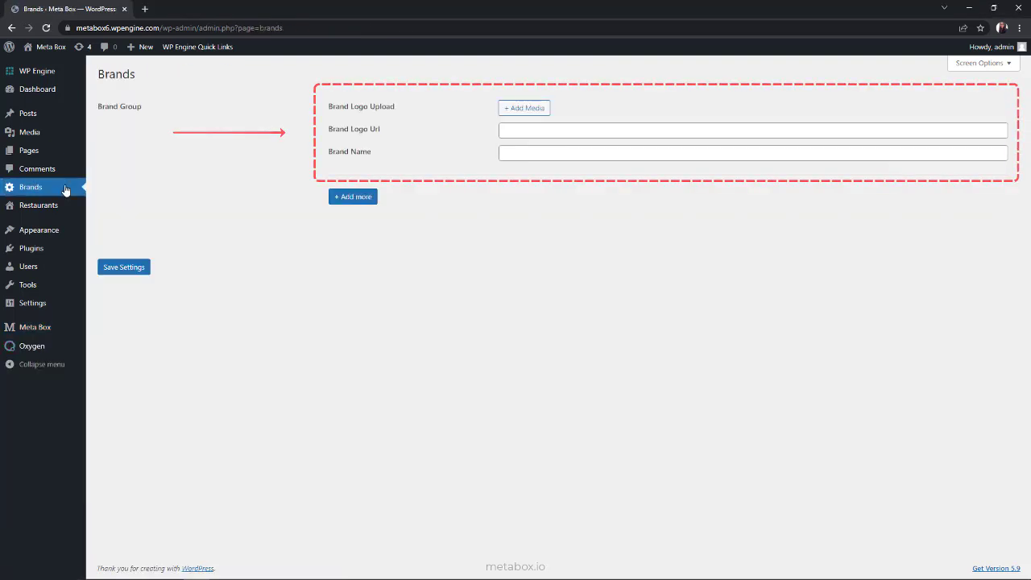
{"action": "left_click", "coordinate": [359, 198]}
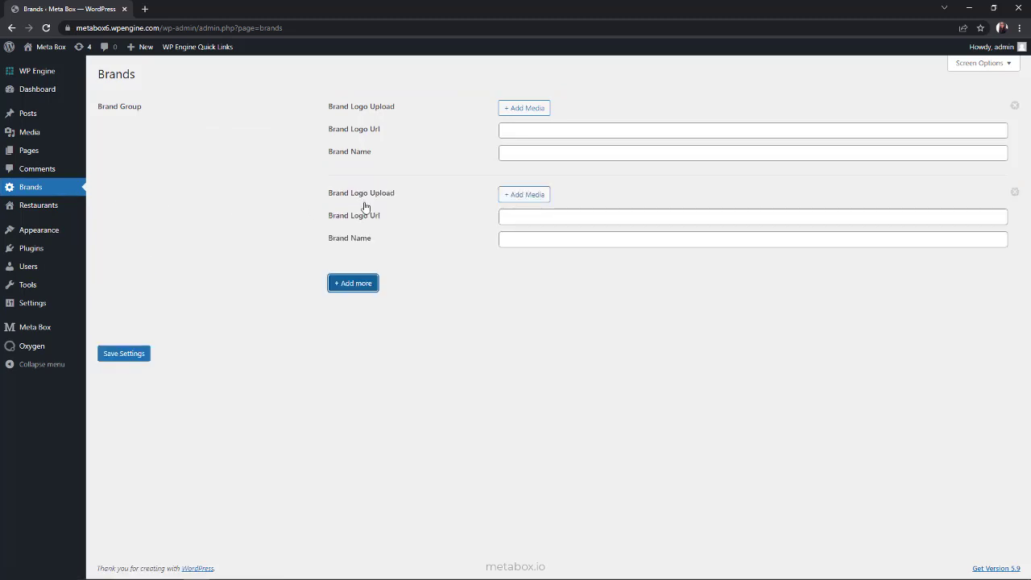
{"action": "left_click", "coordinate": [509, 111]}
{"action": "scroll", "coordinate": [466, 322], "scroll_direction": "down", "scroll_amount": 3}
{"action": "left_click", "coordinate": [64, 498]}
{"action": "left_click", "coordinate": [989, 547]}
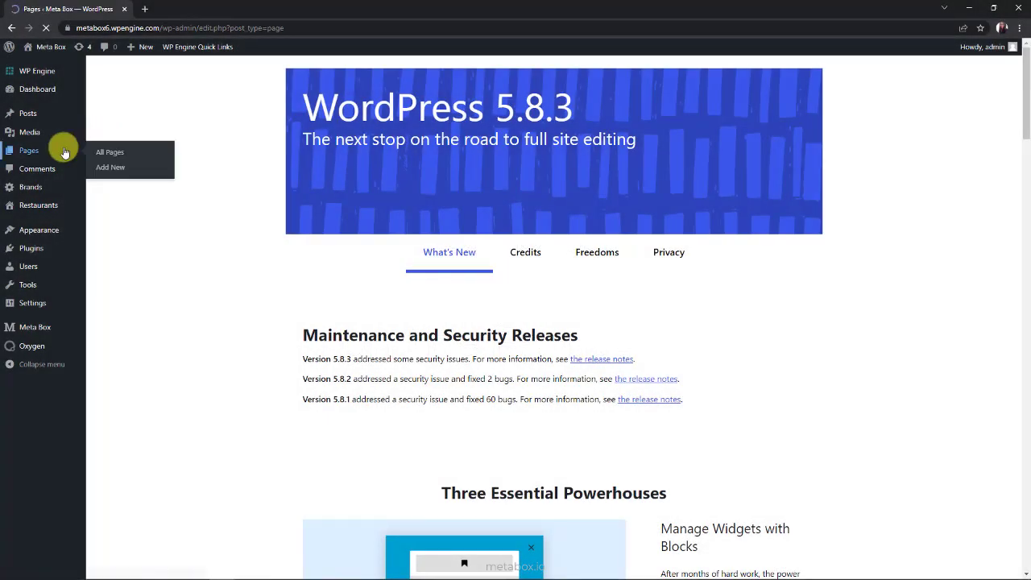
- Open the Home page in Oxygen and add a Div inside the Our Brands section
{"action": "left_click", "coordinate": [65, 153]}
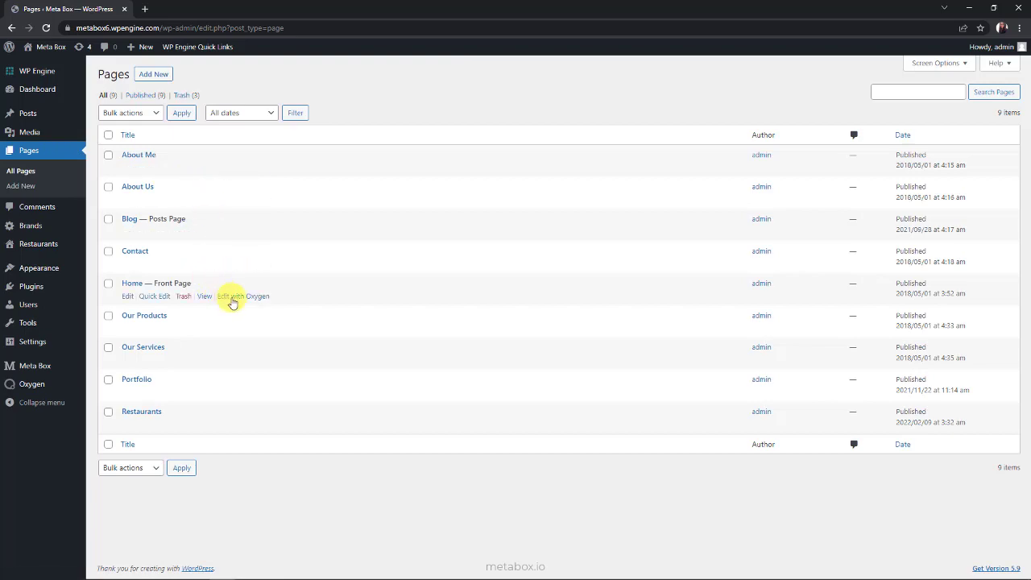
{"action": "left_click", "coordinate": [231, 296]}
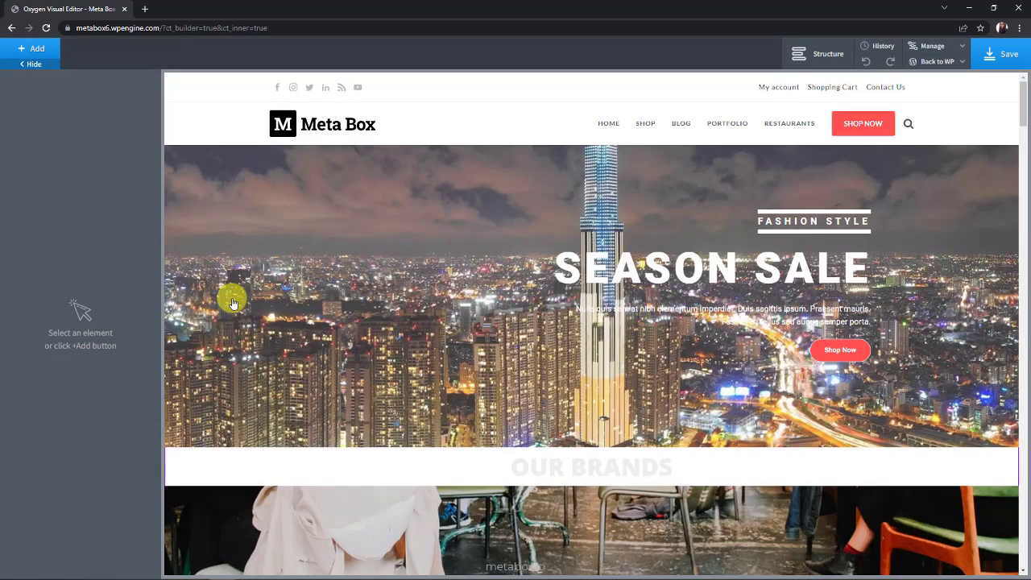
{"action": "scroll", "coordinate": [232, 300], "scroll_direction": "down", "scroll_amount": 2}
{"action": "left_click", "coordinate": [387, 325]}
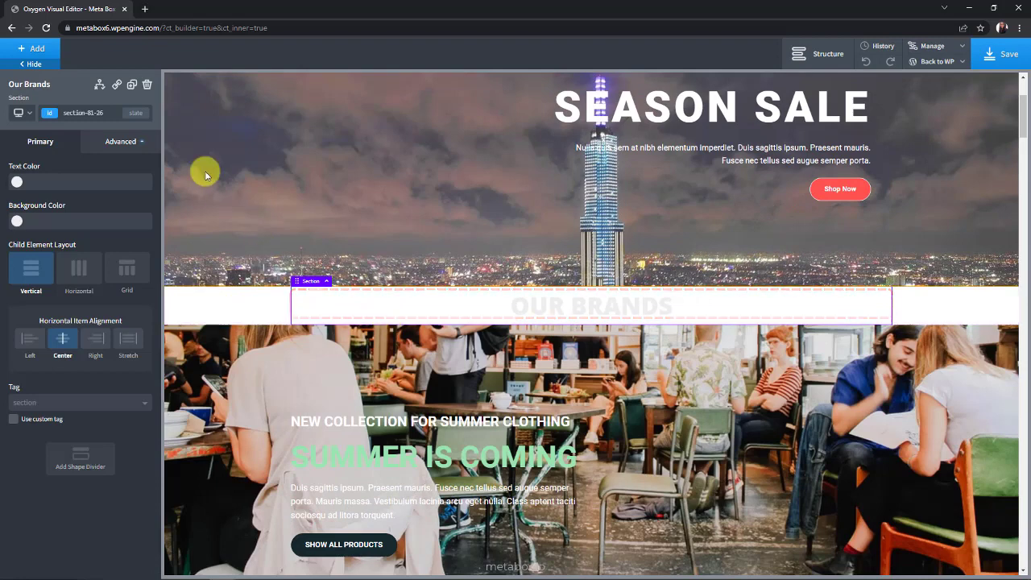
{"action": "left_click", "coordinate": [32, 48]}
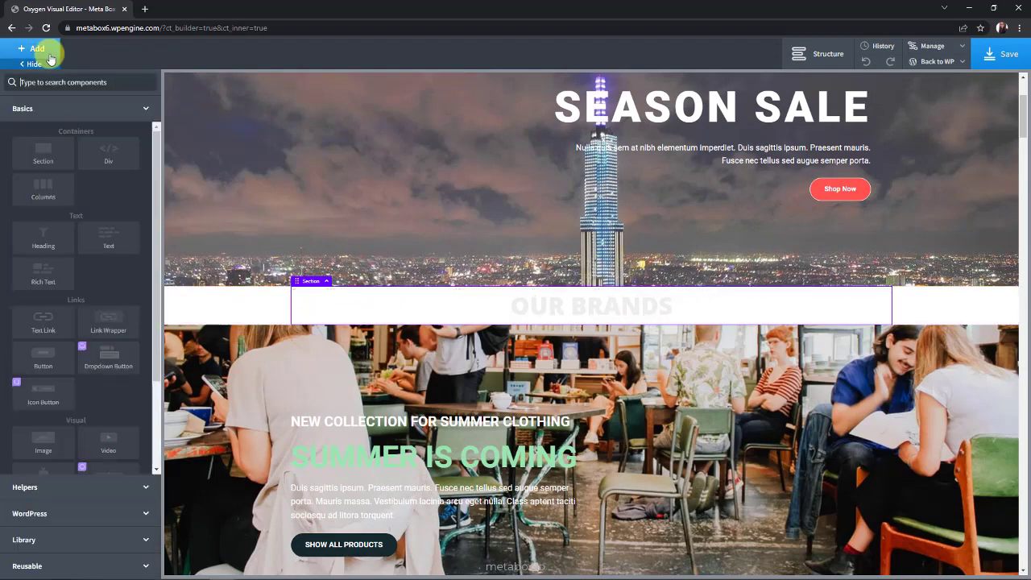
{"action": "left_click", "coordinate": [102, 164]}
{"action": "left_click", "coordinate": [38, 52]}
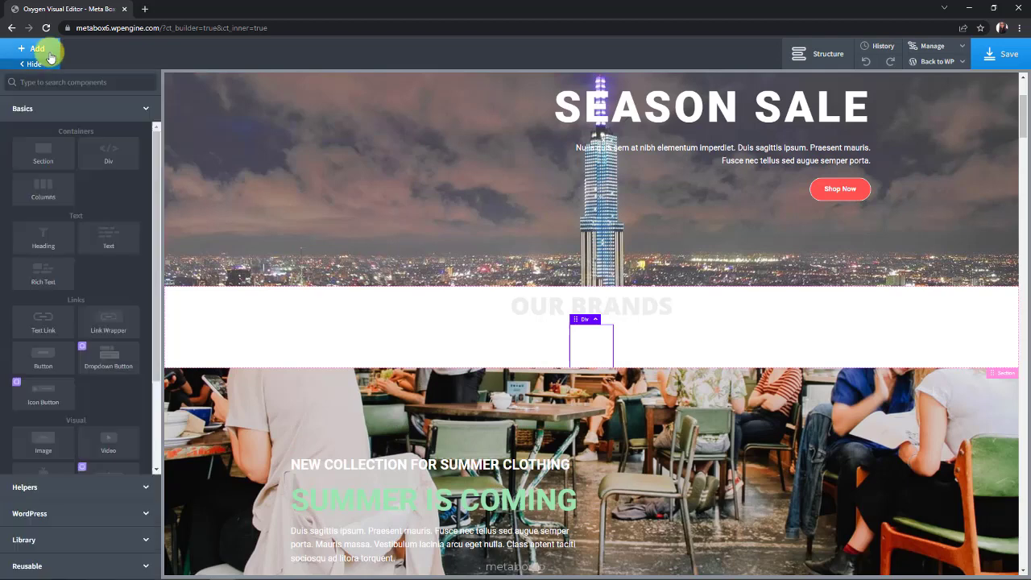
- Add a Code Block and replace its default PHP with the pasted brand_group loop
{"action": "type", "text": "code"}
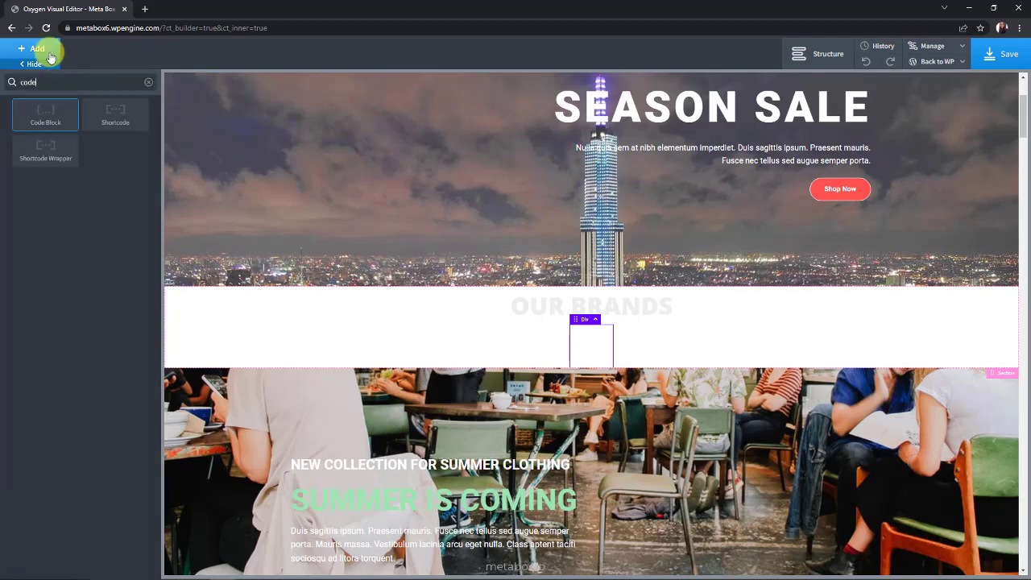
{"action": "left_click", "coordinate": [64, 121]}
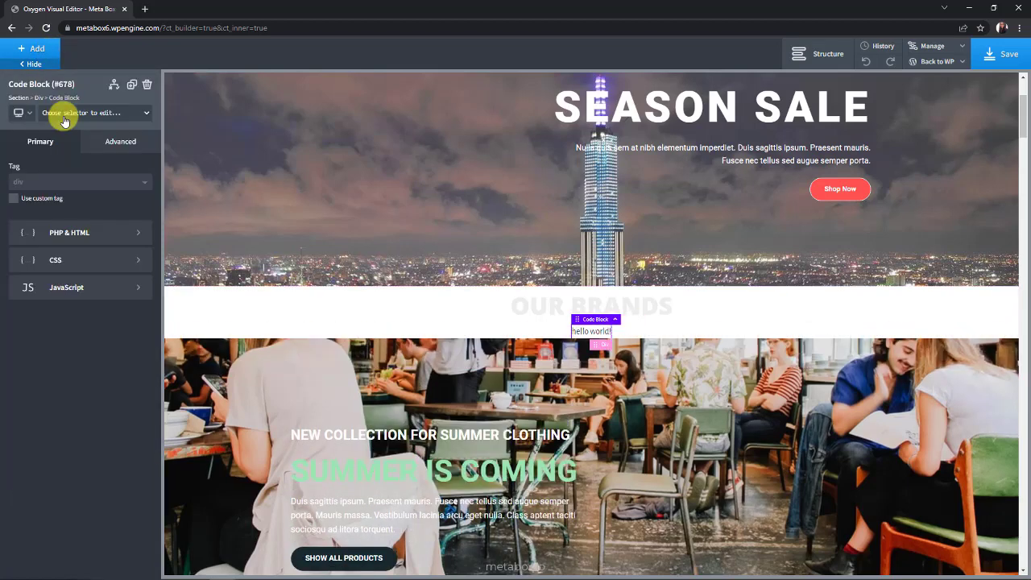
{"action": "left_click", "coordinate": [97, 234]}
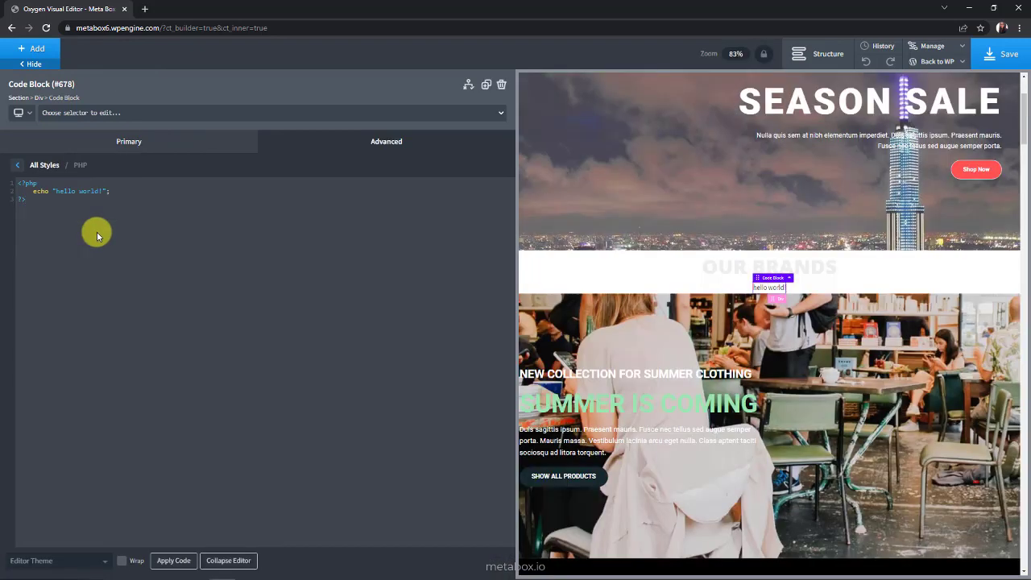
{"action": "key", "text": "ctrl+a"}
{"action": "key", "text": "ctrl+v"}
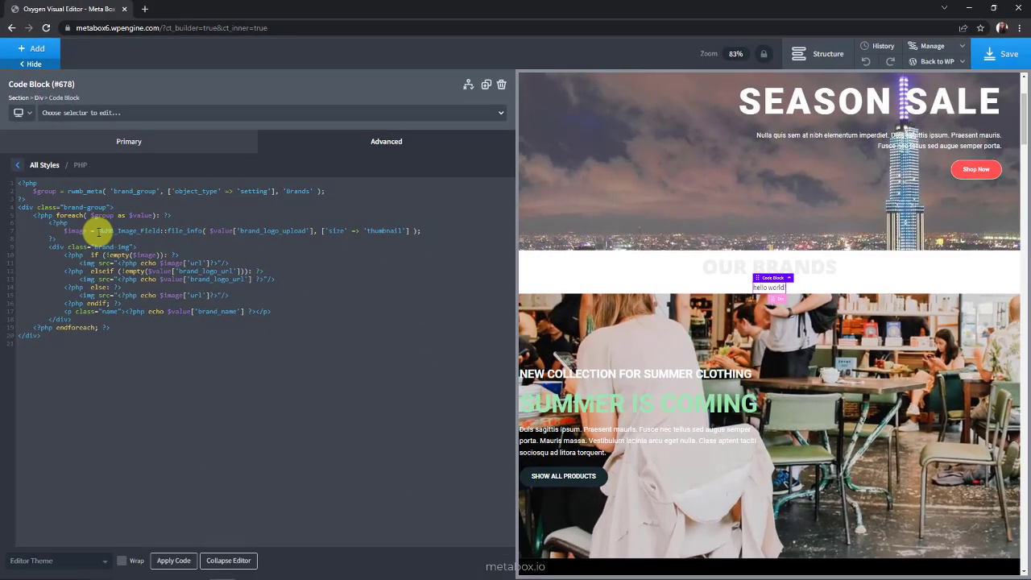
- Apply the code, check the rendered brand logos and names, and save the page
{"action": "left_click", "coordinate": [173, 561]}
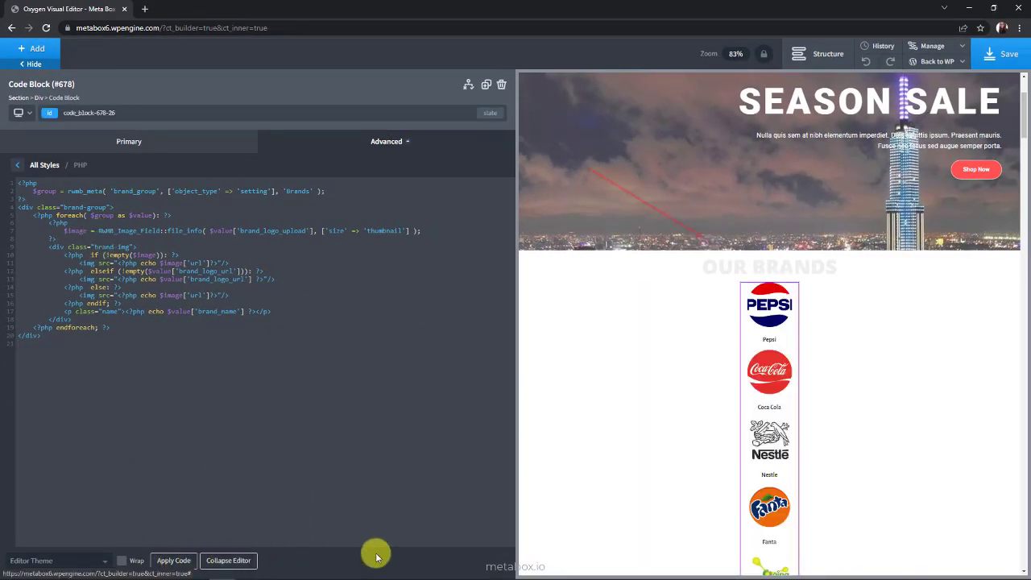
{"action": "scroll", "coordinate": [550, 547], "scroll_direction": "down", "scroll_amount": 2}
{"action": "scroll", "coordinate": [550, 547], "scroll_direction": "down", "scroll_amount": 3}
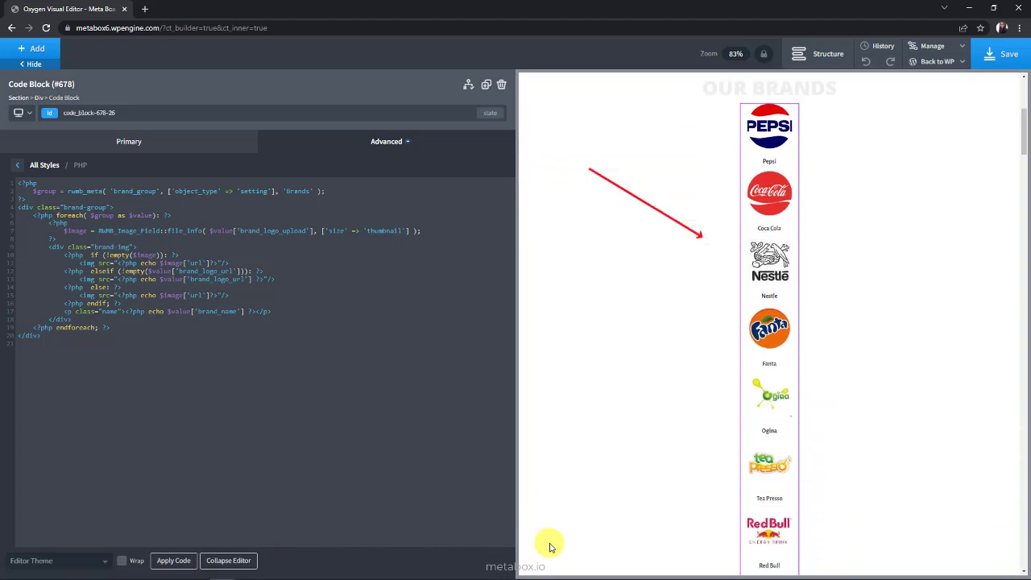
{"action": "scroll", "coordinate": [550, 547], "scroll_direction": "up", "scroll_amount": 2}
{"action": "left_click", "coordinate": [987, 55]}
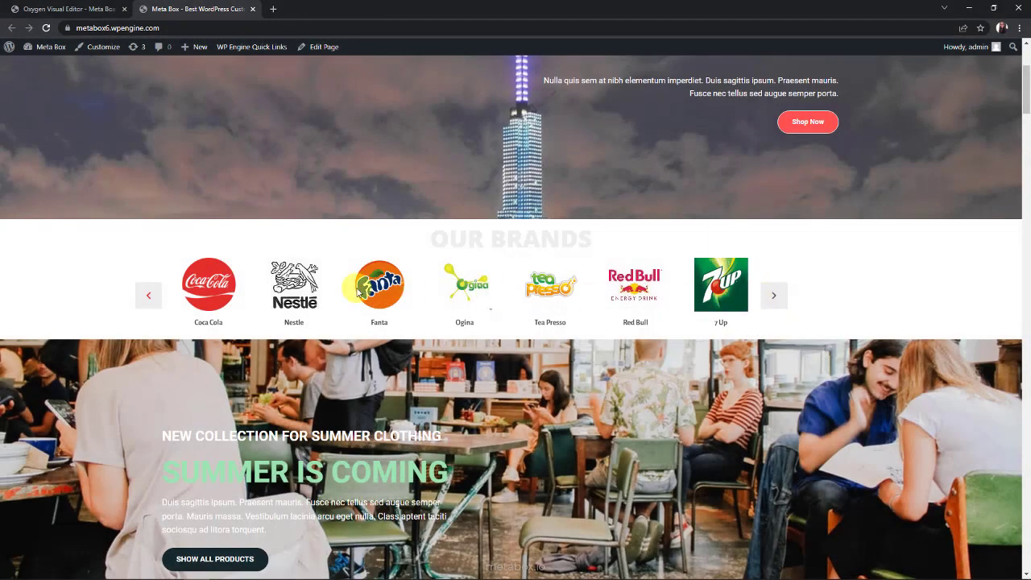
- Step the live Our Brands slider back one logo using its left arrow
{"action": "left_click", "coordinate": [145, 300]}
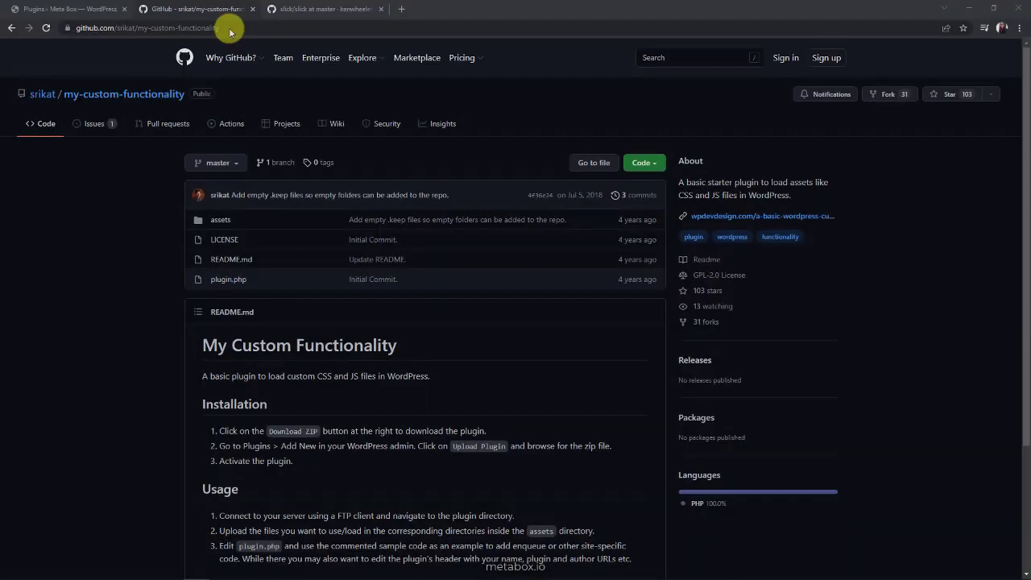
- Review the custom-functionality plugin repository, the WordPress Plugins list and the kenwheeler/slick repository
{"action": "left_click", "coordinate": [230, 28]}
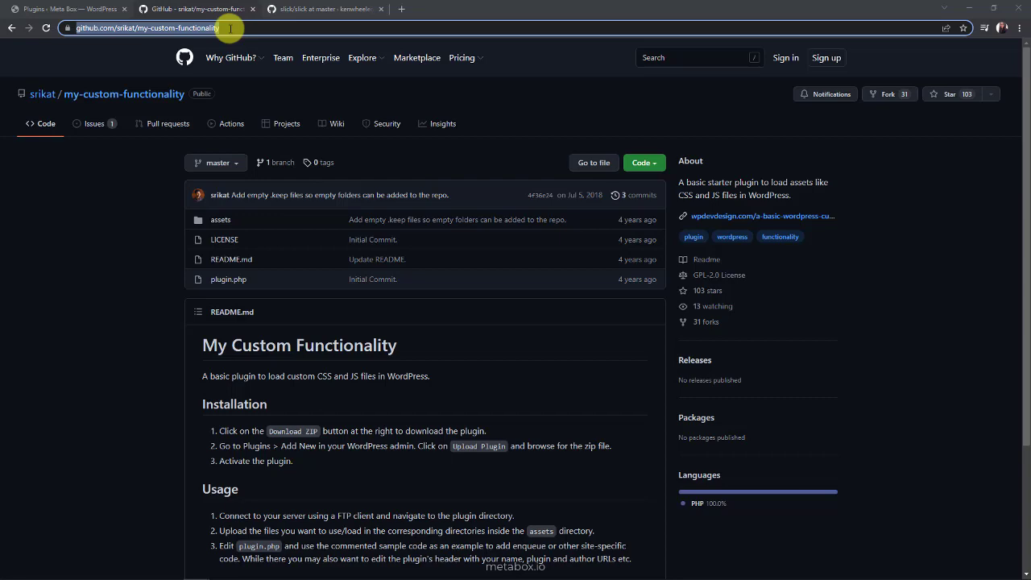
{"action": "left_click", "coordinate": [86, 8]}
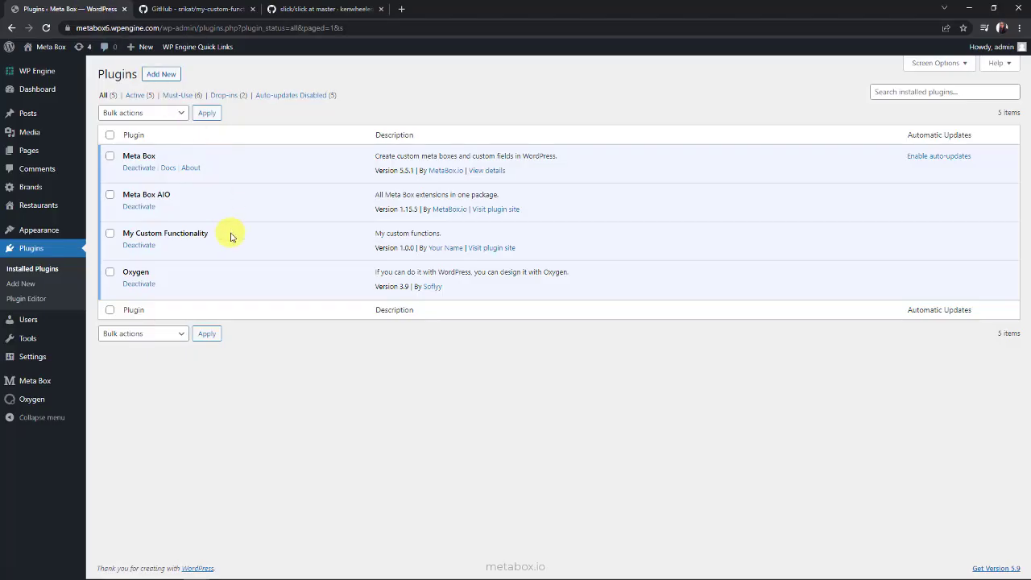
{"action": "left_click", "coordinate": [319, 10]}
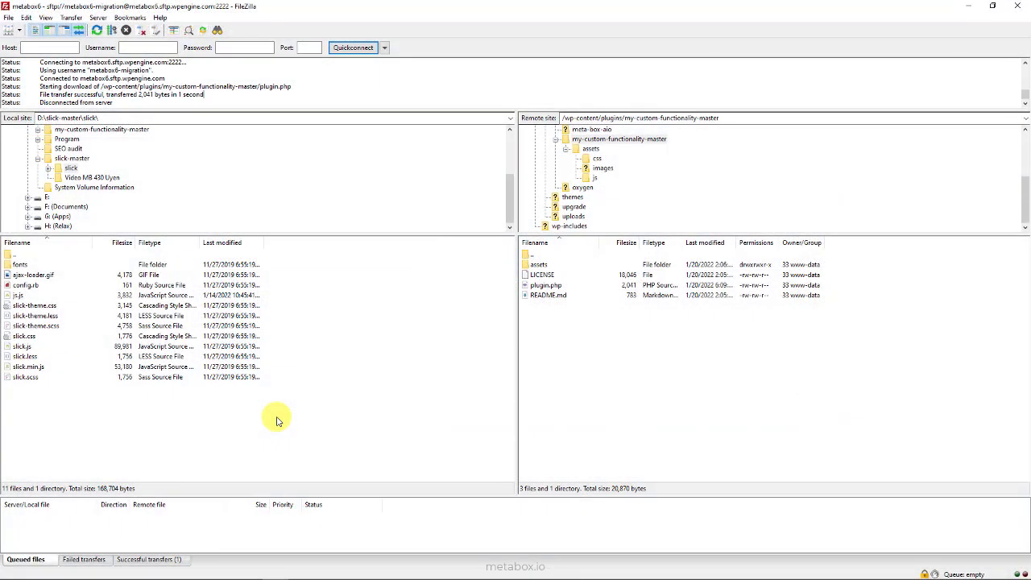
- Upload slick.css and slick-theme.css to the plugin's remote assets/css folder
{"action": "double_click", "coordinate": [735, 119]}
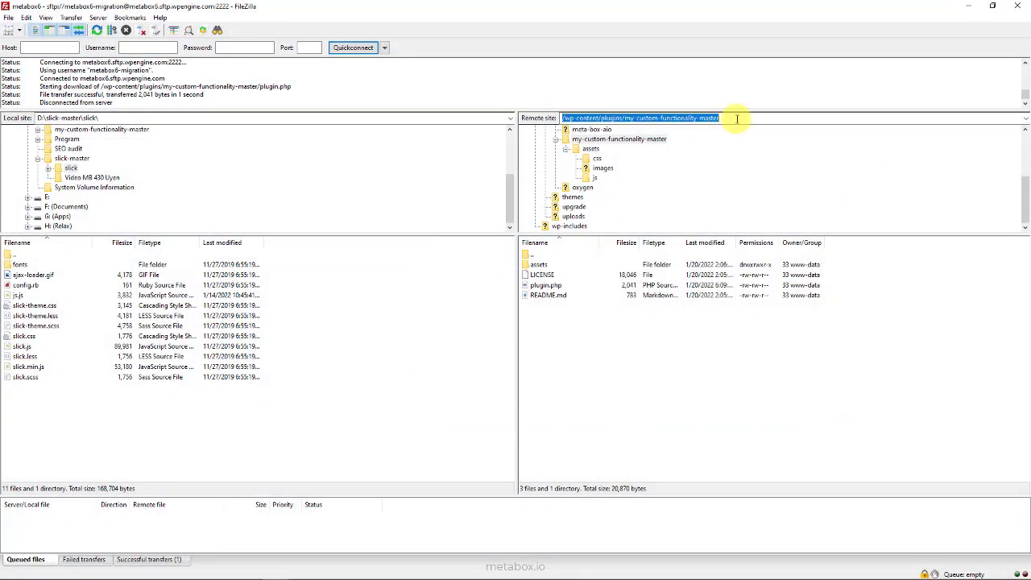
{"action": "left_click", "coordinate": [597, 158]}
{"action": "left_click", "coordinate": [48, 306]}
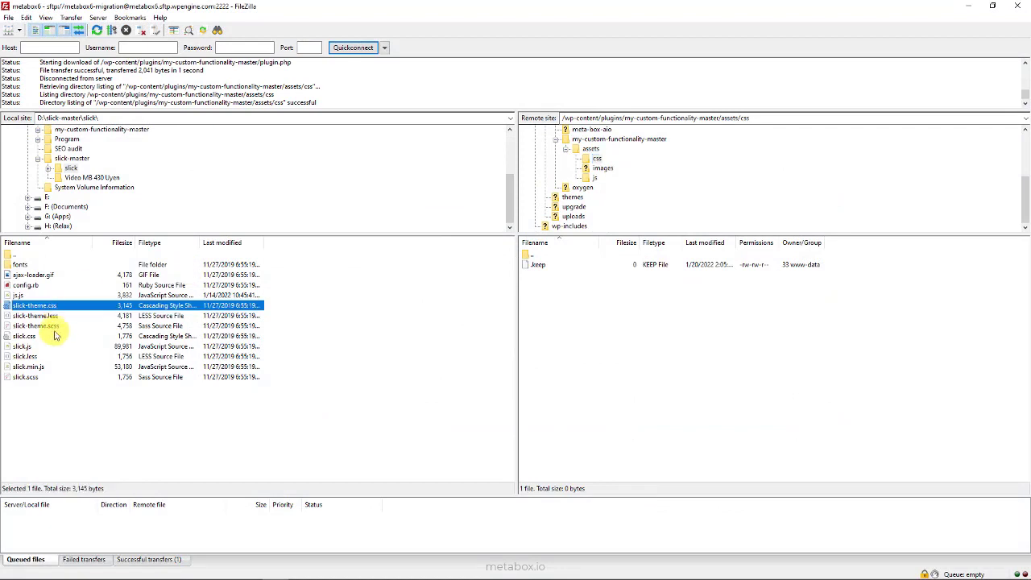
{"action": "left_click", "coordinate": [50, 336], "text": "ctrl"}
{"action": "right_click", "coordinate": [55, 338]}
{"action": "left_click", "coordinate": [64, 343]}
- Upload slick.min.js to the plugin's remote assets/js folder
{"action": "left_click", "coordinate": [594, 177]}
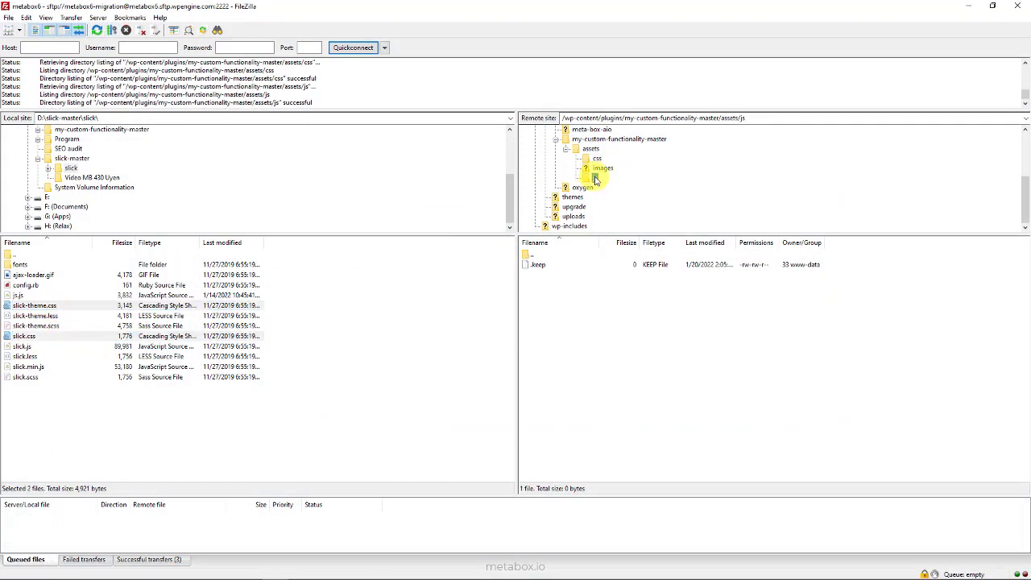
{"action": "left_click", "coordinate": [80, 367]}
{"action": "right_click", "coordinate": [81, 367]}
{"action": "left_click", "coordinate": [87, 374]}
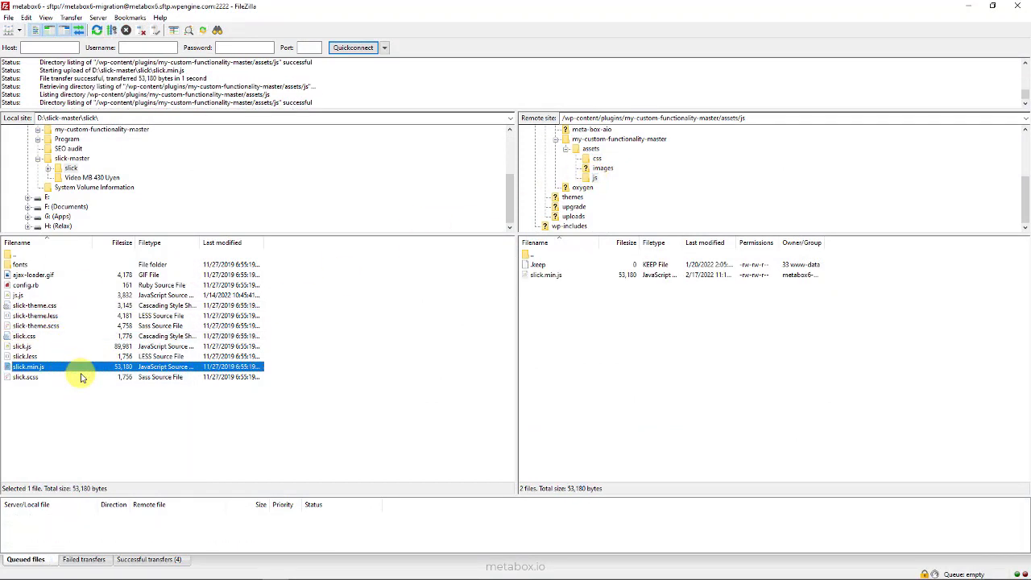
- Create a new custom.js file in assets/js and open it for editing
{"action": "right_click", "coordinate": [685, 367]}
{"action": "left_click", "coordinate": [699, 439]}
{"action": "type", "text": "custom.js"}
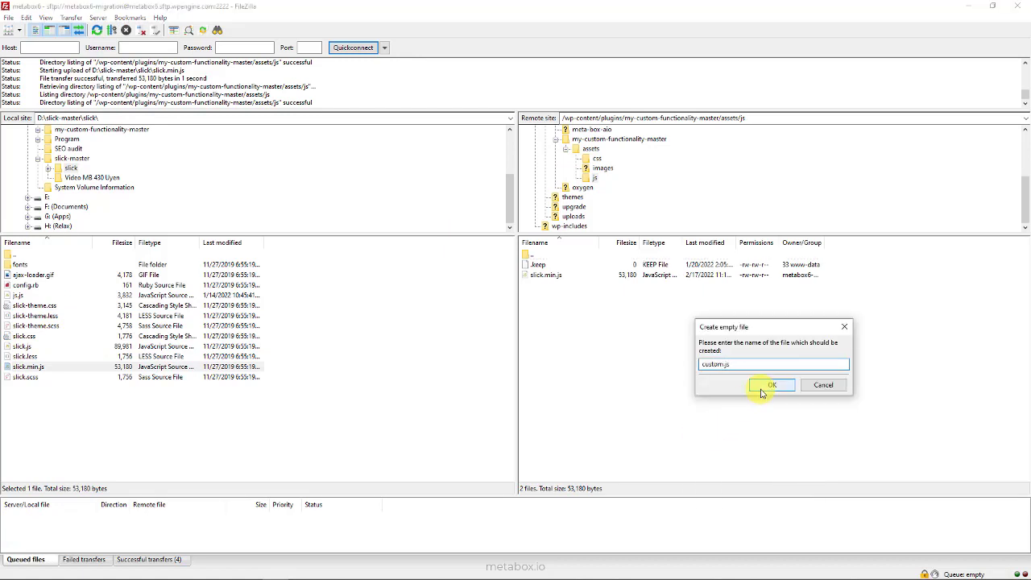
{"action": "left_click", "coordinate": [772, 384]}
{"action": "left_click", "coordinate": [564, 277]}
{"action": "right_click", "coordinate": [565, 279]}
{"action": "left_click", "coordinate": [574, 306]}
- Paste the .brand-group slick() script into custom.js, then enqueue slick.css, slick-theme.css, custom.js, slick.min.js in plugin.php and save
{"action": "type", "text": "jQuery(document).ready(function ($) {     jQuery(\".brand-group\").slick({         infinite: false,         dots: false,         autoplay: false,         speed: 800,         autoplaySpeed: 4000,         slidesToShow: 7,         slidesToScroll: 7,         nextArrow: '<button class=\"next-btn\">Next</button>',         prevArrow: '<button class=\"prev-btn\">Previous</button>'     }); })"}
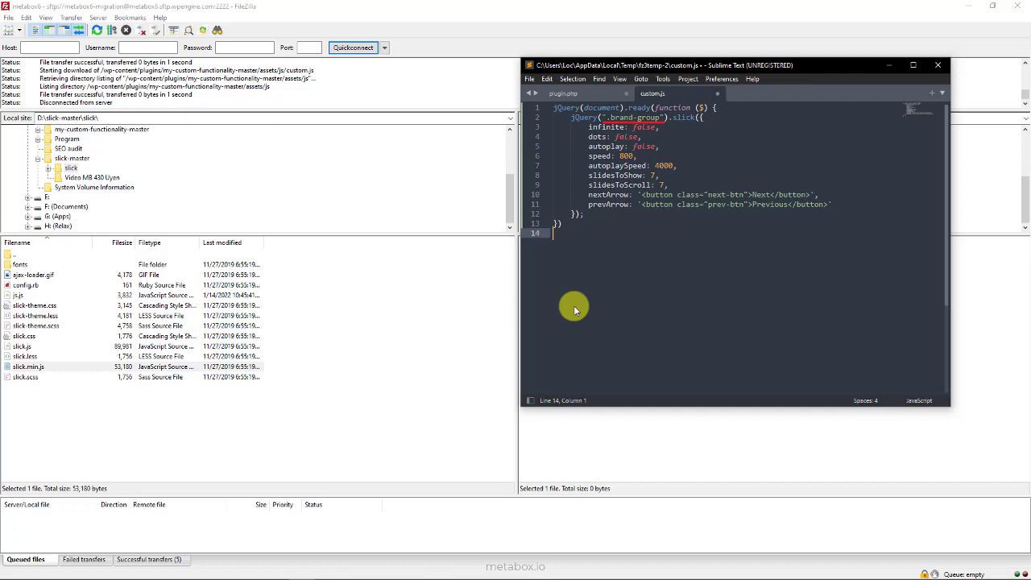
{"action": "left_click", "coordinate": [603, 96]}
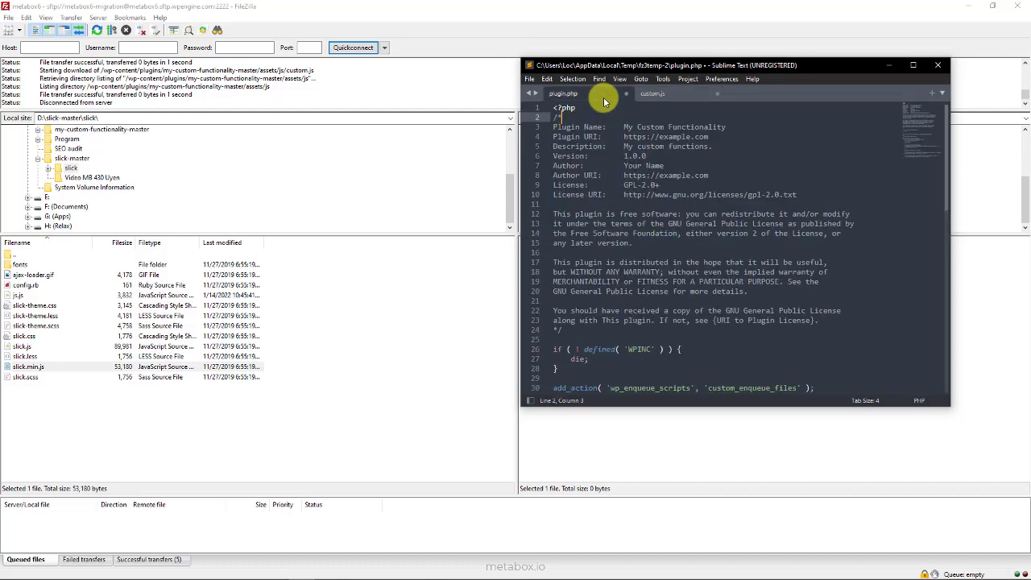
{"action": "scroll", "coordinate": [862, 269], "scroll_direction": "down", "scroll_amount": 10}
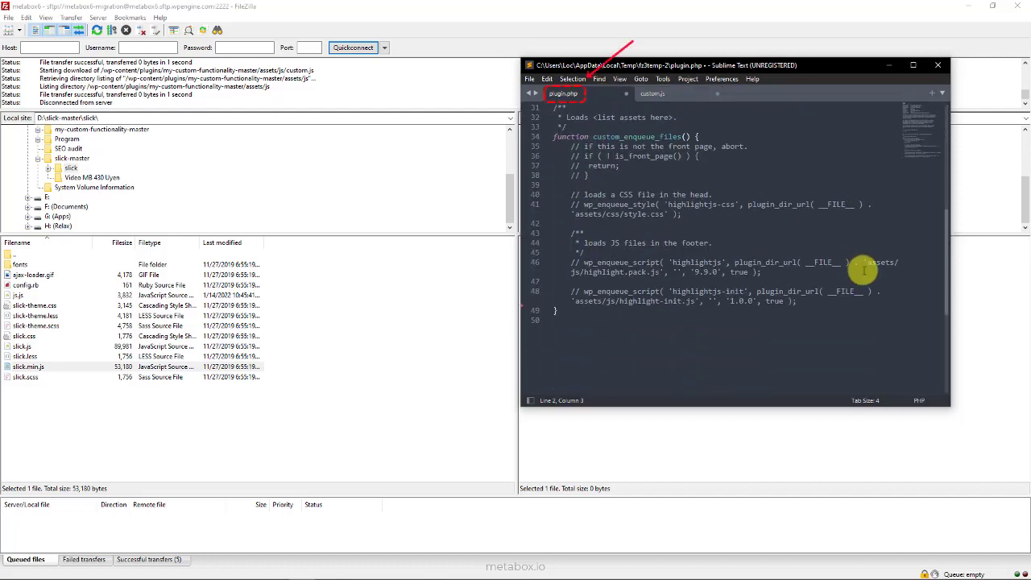
{"action": "left_click", "coordinate": [807, 303]}
{"action": "type", "text": "wp_enqueue_style('slick', plugin_dir_url( __FILE__ ).'/assets/css/slick.css'); wp_enqueue_style('slick-theme', plugin_dir_url( __FILE__ ).'/assets/css/slick-theme.css');  wp_enqueue_script('custom', plugin_dir_url( __FILE__ ).'/assets/js/custom.js', ['jquery']); wp_enqueue_script('slick-min', plugin_dir_url( __FILE__ ).'/assets/js/slick.min.js', ['jquery']);"}
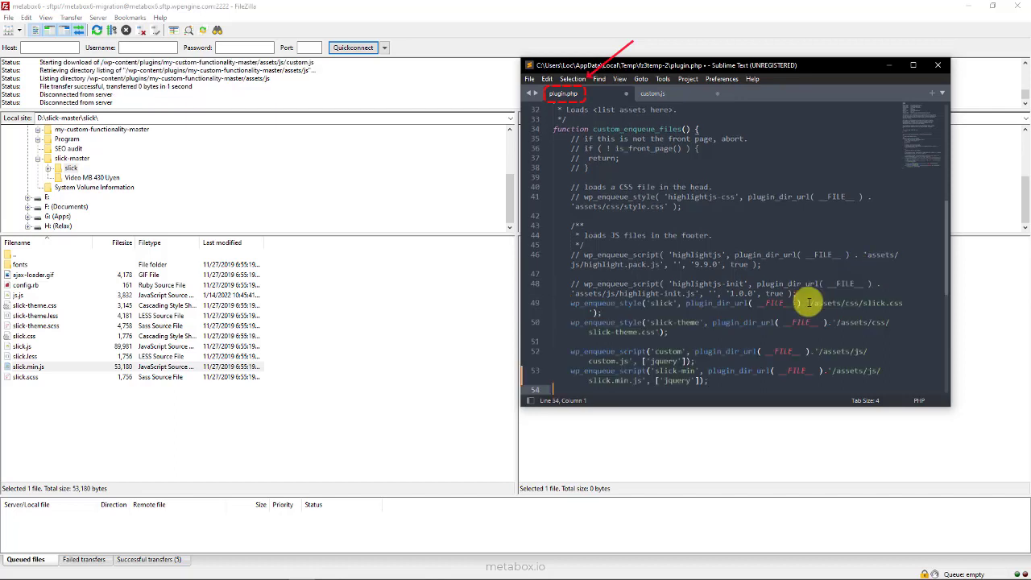
{"action": "key", "text": "ctrl+s"}
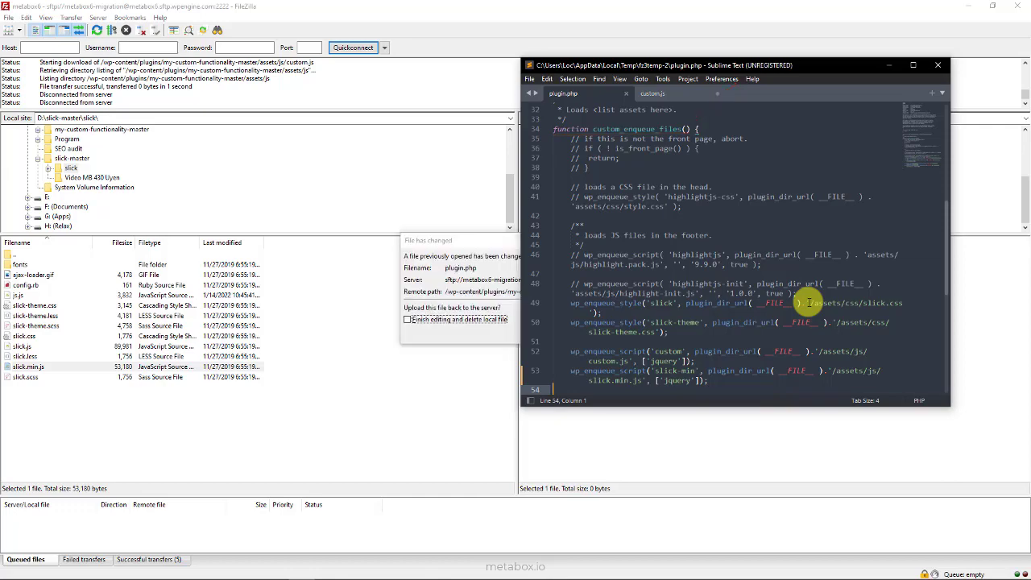
- On the live page, step the unstyled brands slider forward one item and back again
{"action": "scroll", "coordinate": [135, 254], "scroll_direction": "down", "scroll_amount": 3}
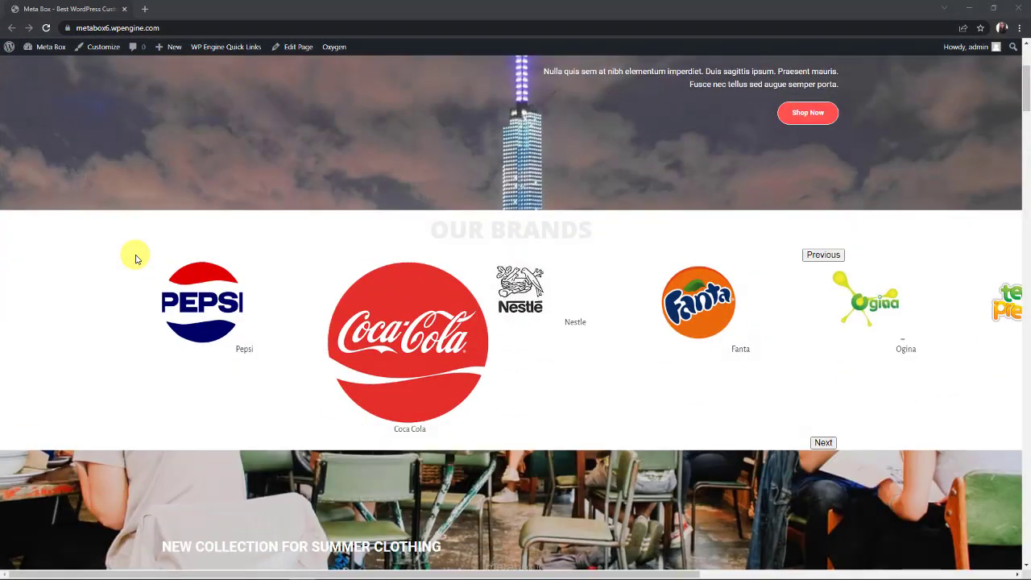
{"action": "left_click", "coordinate": [824, 442]}
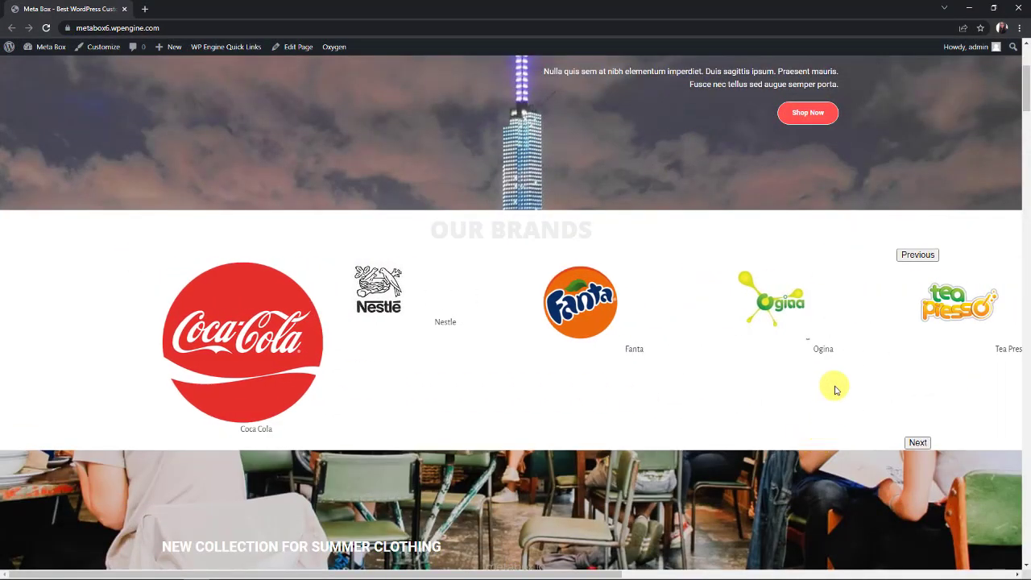
{"action": "left_click", "coordinate": [901, 254]}
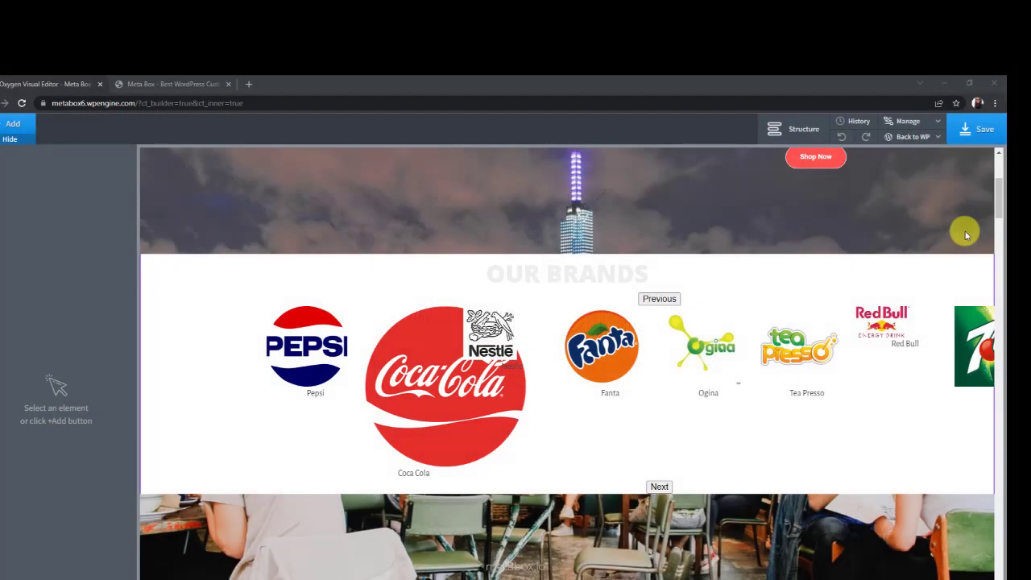
- Add a css_brands stylesheet with .brand-group arrow, logo and name styles and save it
{"action": "left_click", "coordinate": [918, 120]}
{"action": "left_click", "coordinate": [923, 161]}
{"action": "left_click", "coordinate": [901, 183]}
{"action": "type", "text": "css_brands"}
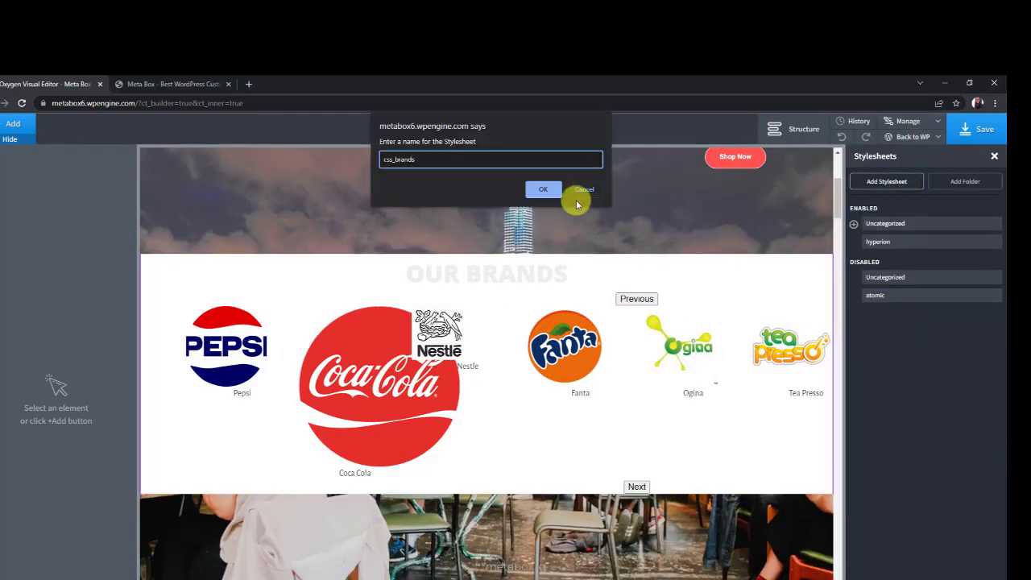
{"action": "left_click", "coordinate": [542, 191]}
{"action": "key", "text": "ctrl+v"}
{"action": "left_click_drag", "start_coordinate": [482, 274], "coordinate": [490, 153]}
{"action": "scroll", "coordinate": [336, 293], "scroll_direction": "down", "scroll_amount": 2}
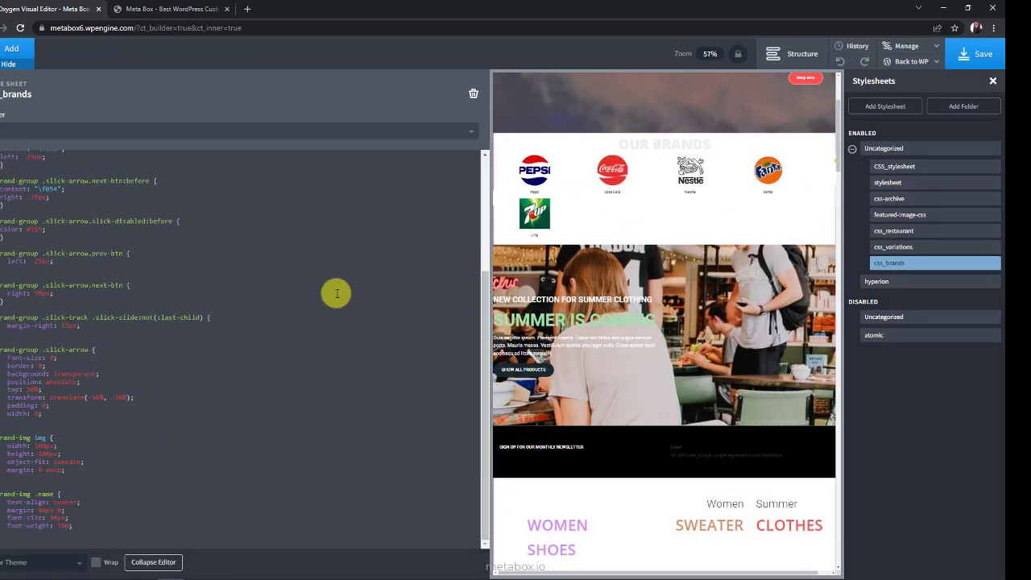
{"action": "left_click", "coordinate": [973, 55]}
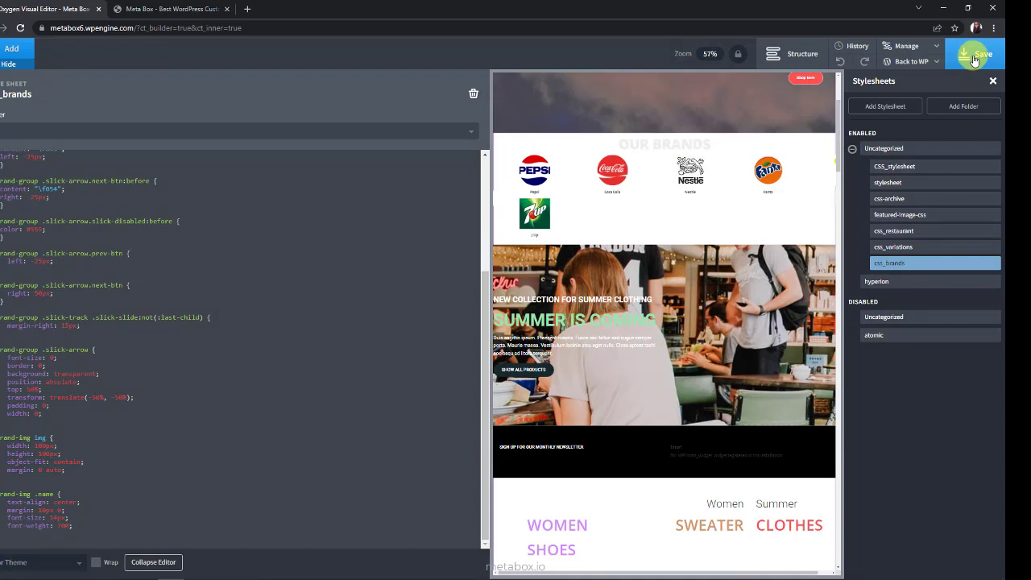
- In the builder preview, step the brand slider forward one logo and back
{"action": "left_click", "coordinate": [682, 174]}
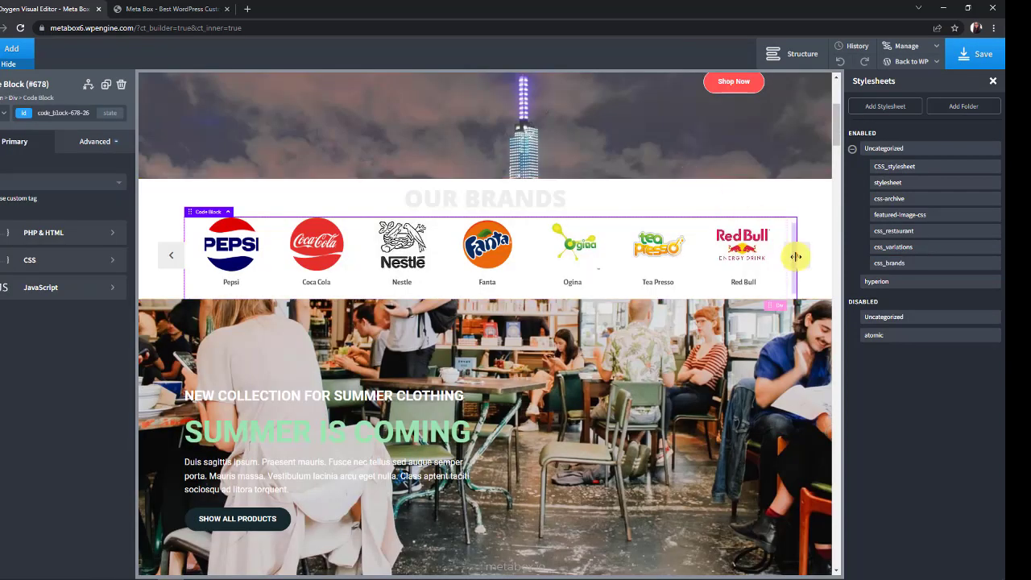
{"action": "left_click", "coordinate": [803, 257]}
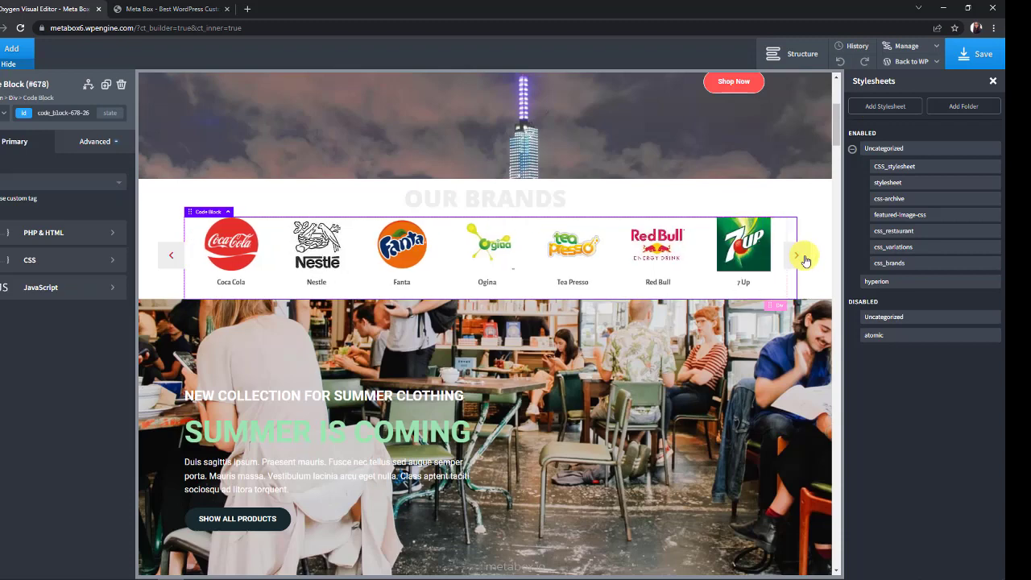
{"action": "left_click", "coordinate": [169, 258]}
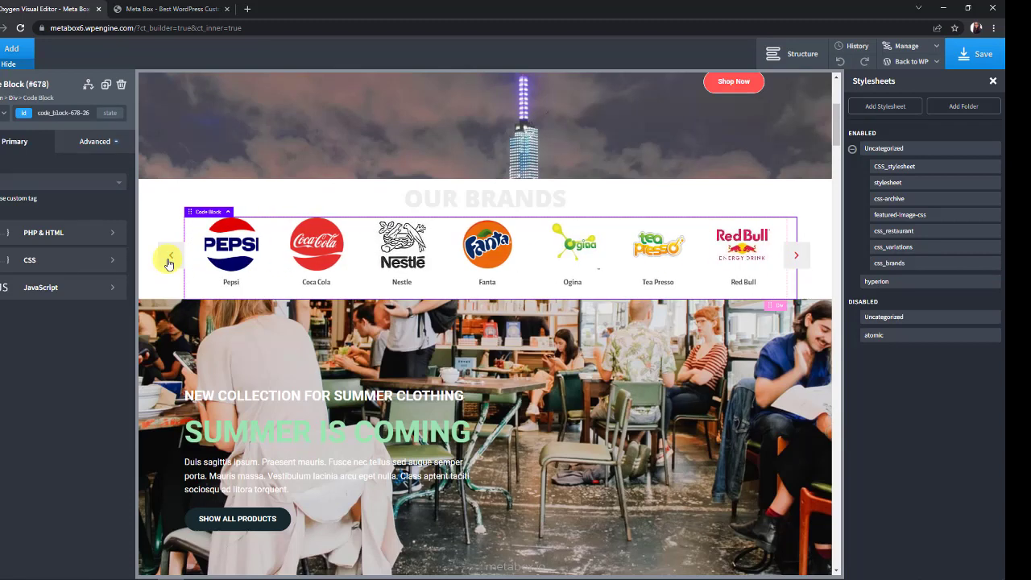
- On the live homepage, step the brand slider forward one logo and back
{"action": "left_click", "coordinate": [209, 9]}
{"action": "left_click", "coordinate": [748, 299]}
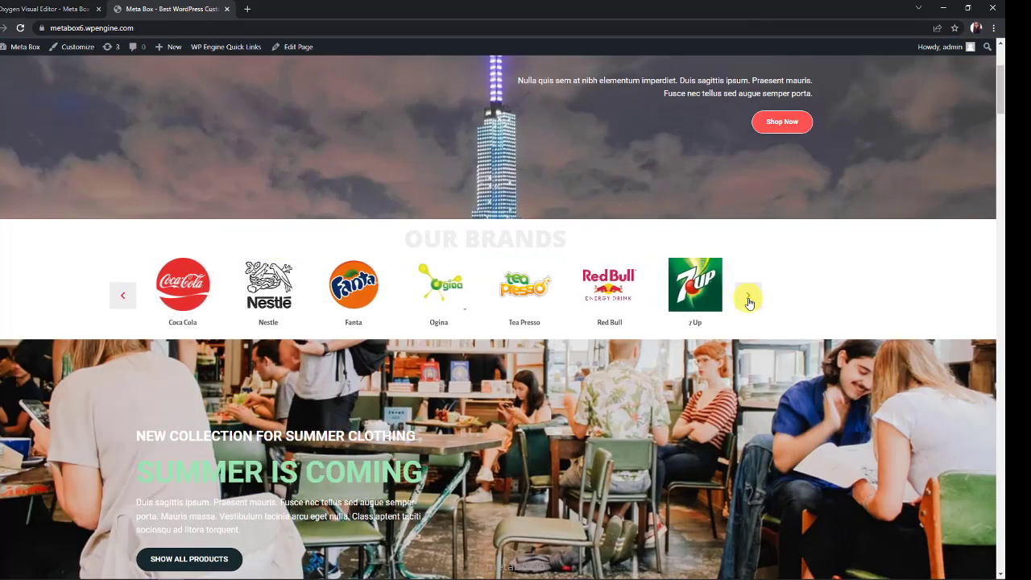
{"action": "left_click", "coordinate": [120, 300]}
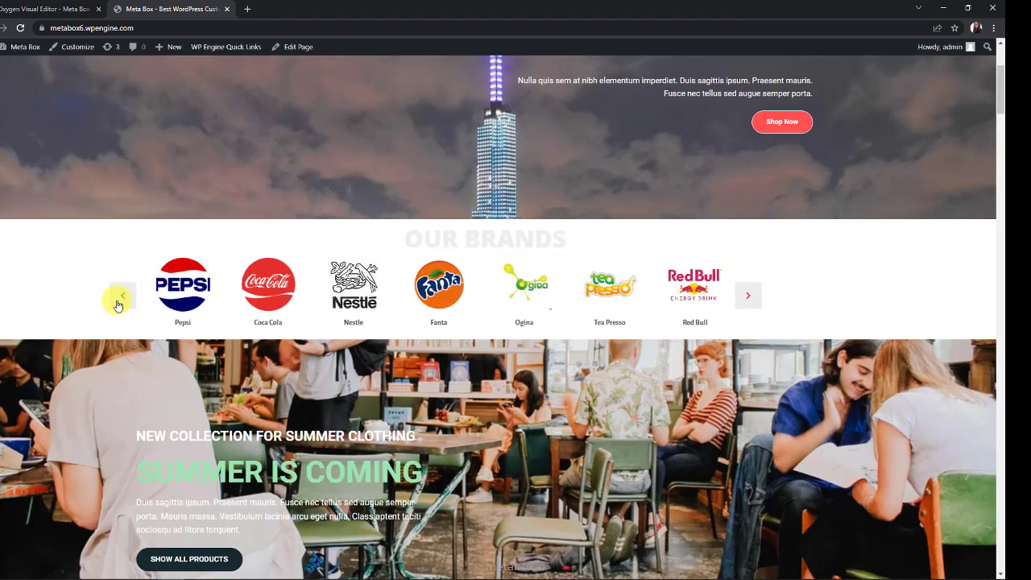